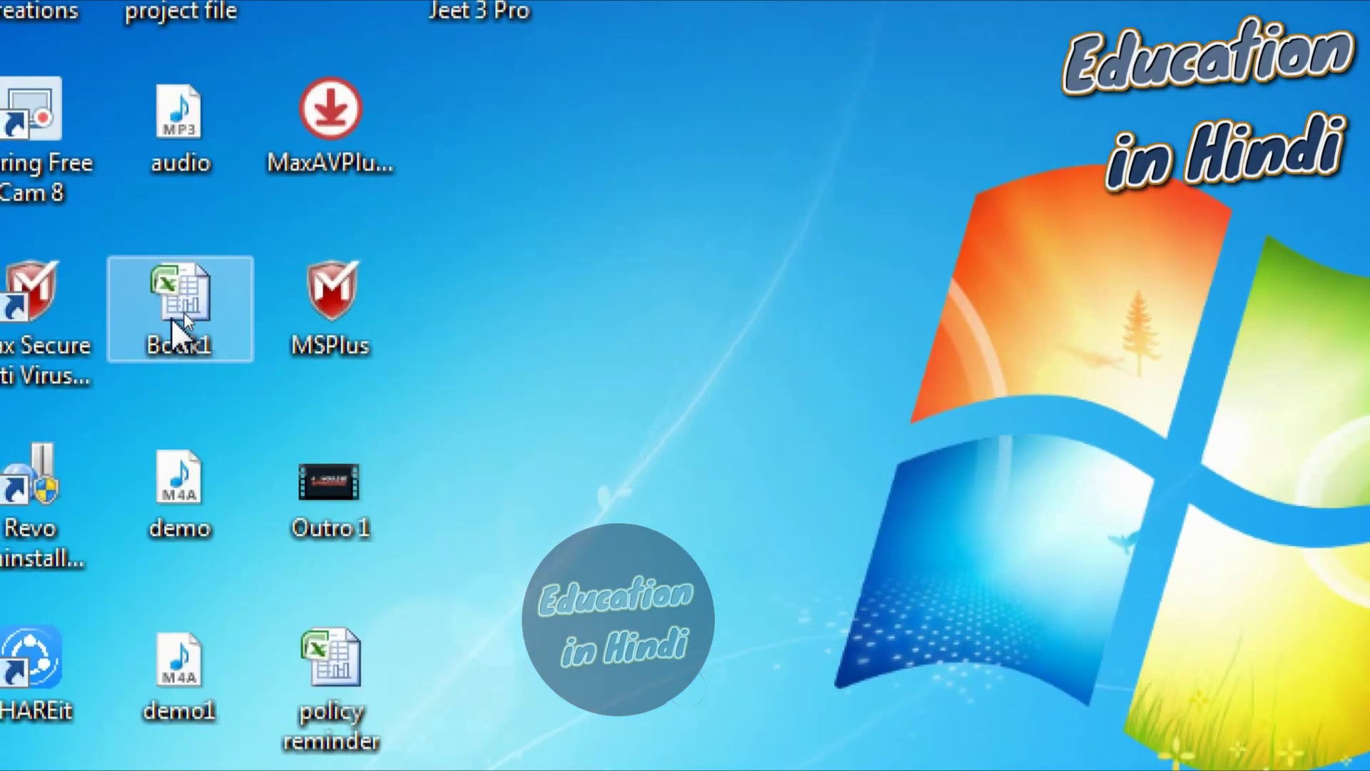
Open the Book1 workbook in Excel and move its window into view
{"action": "double_click", "coordinate": [185, 316]}
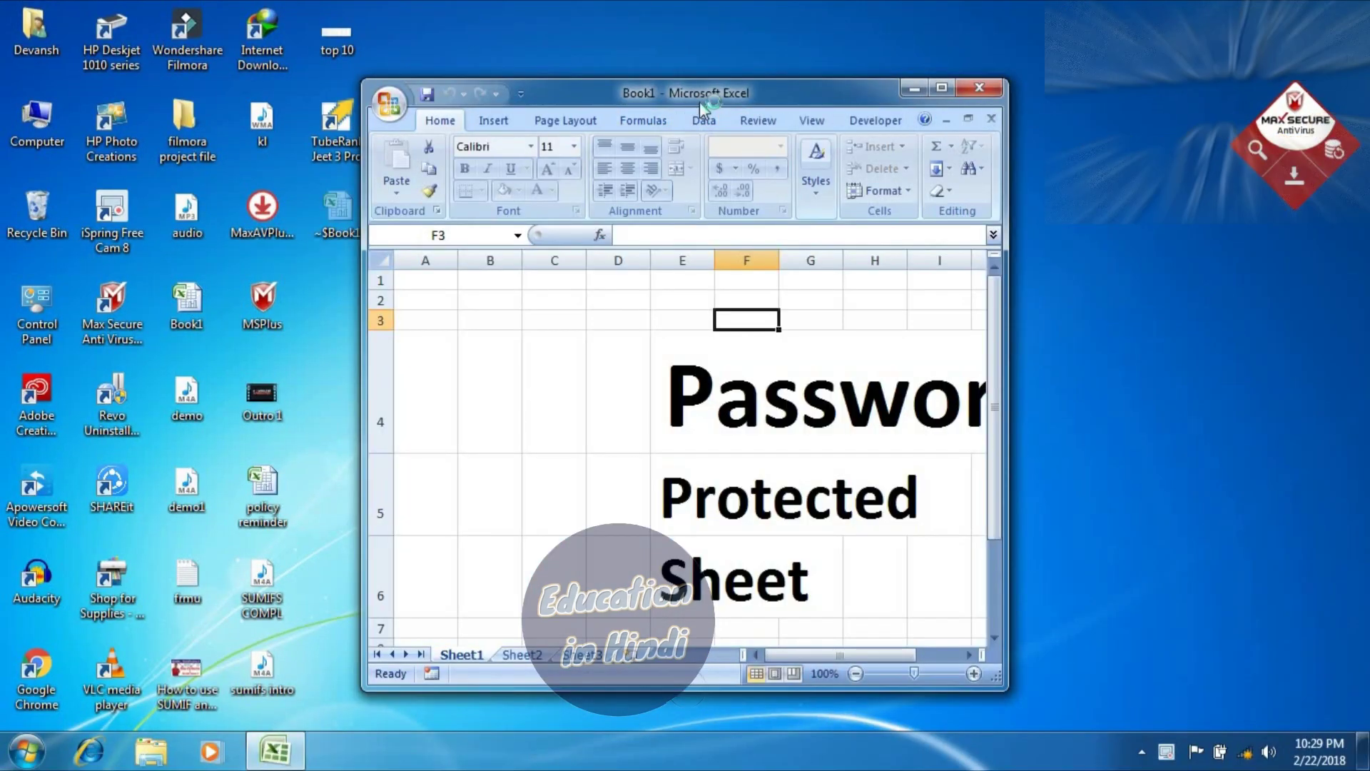
{"action": "left_click_drag", "start_coordinate": [697, 96], "coordinate": [586, 70]}
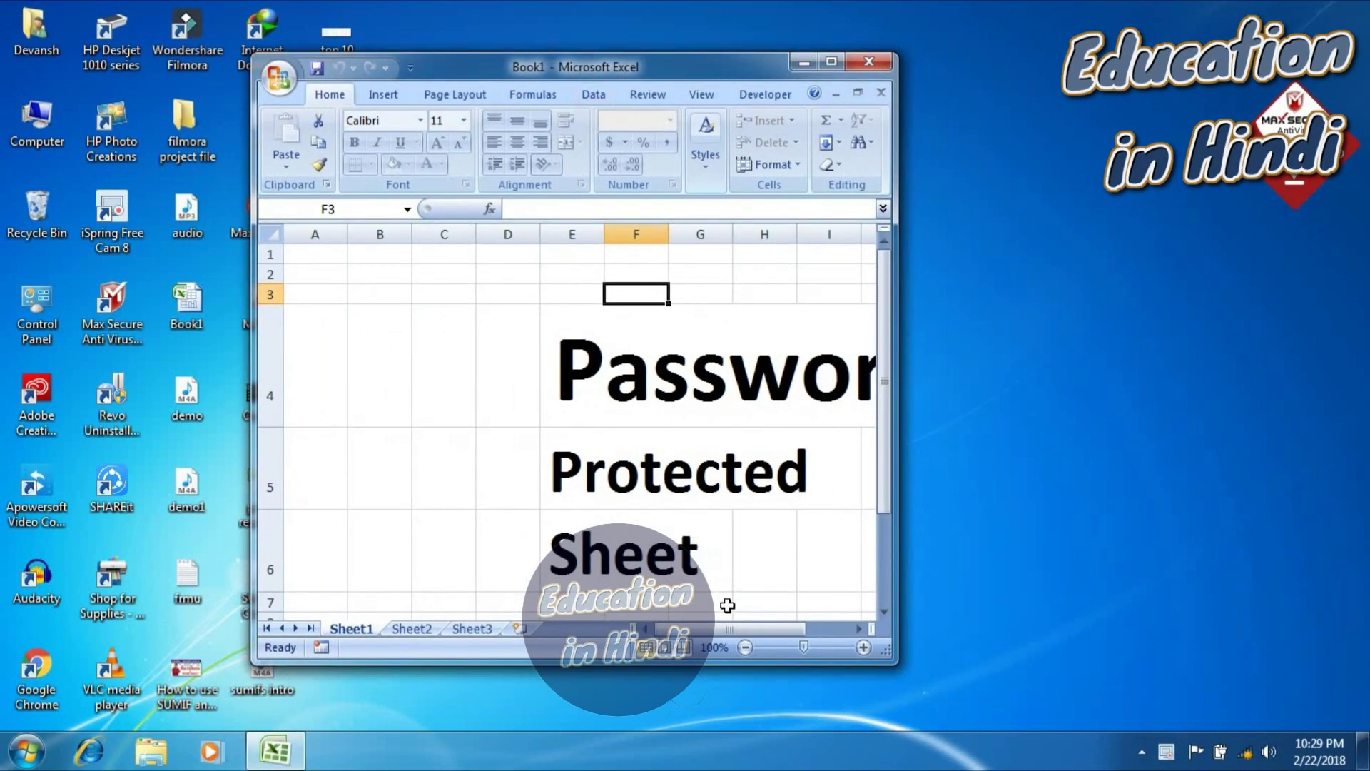
{"action": "left_click_drag", "start_coordinate": [729, 629], "coordinate": [770, 628]}
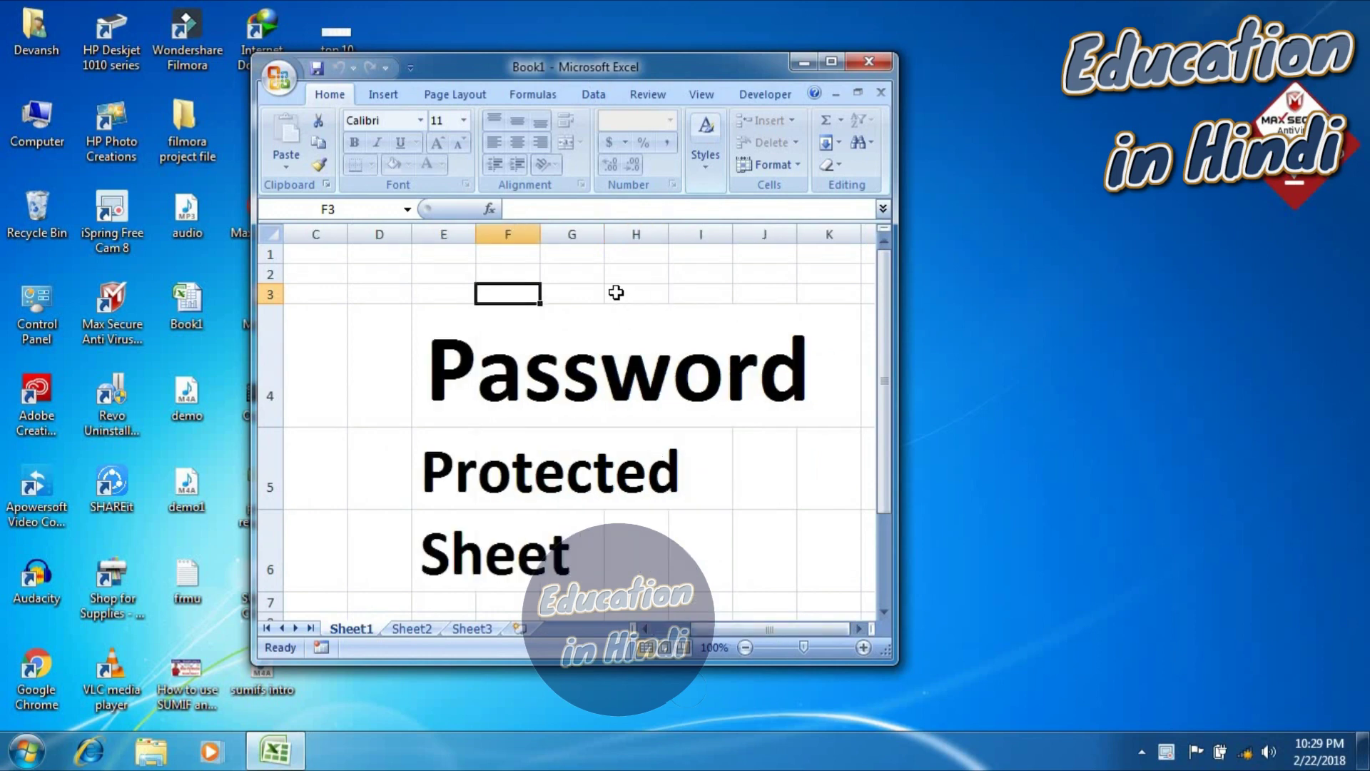
Try typing 'a' into cell F2, then dismiss the protected-cell warning
{"action": "left_click", "coordinate": [505, 269]}
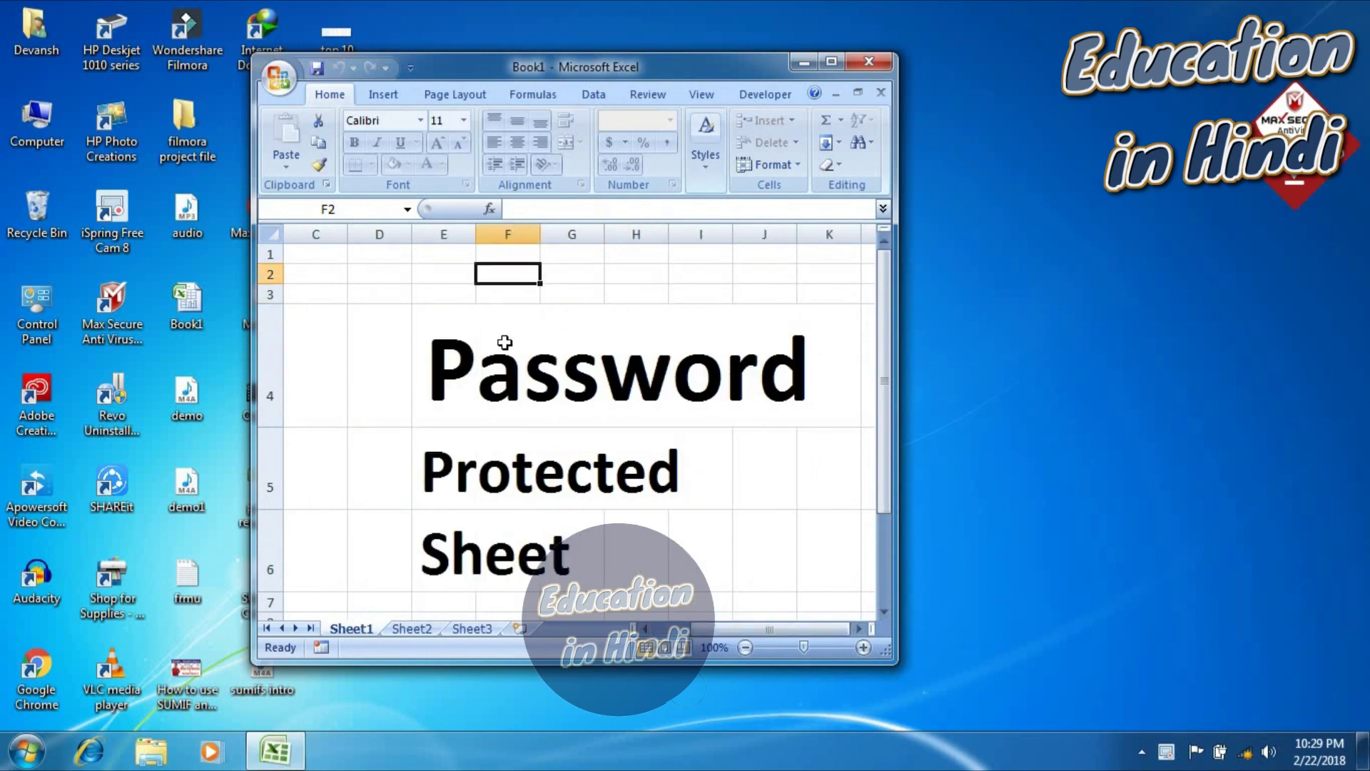
{"action": "type", "text": "a"}
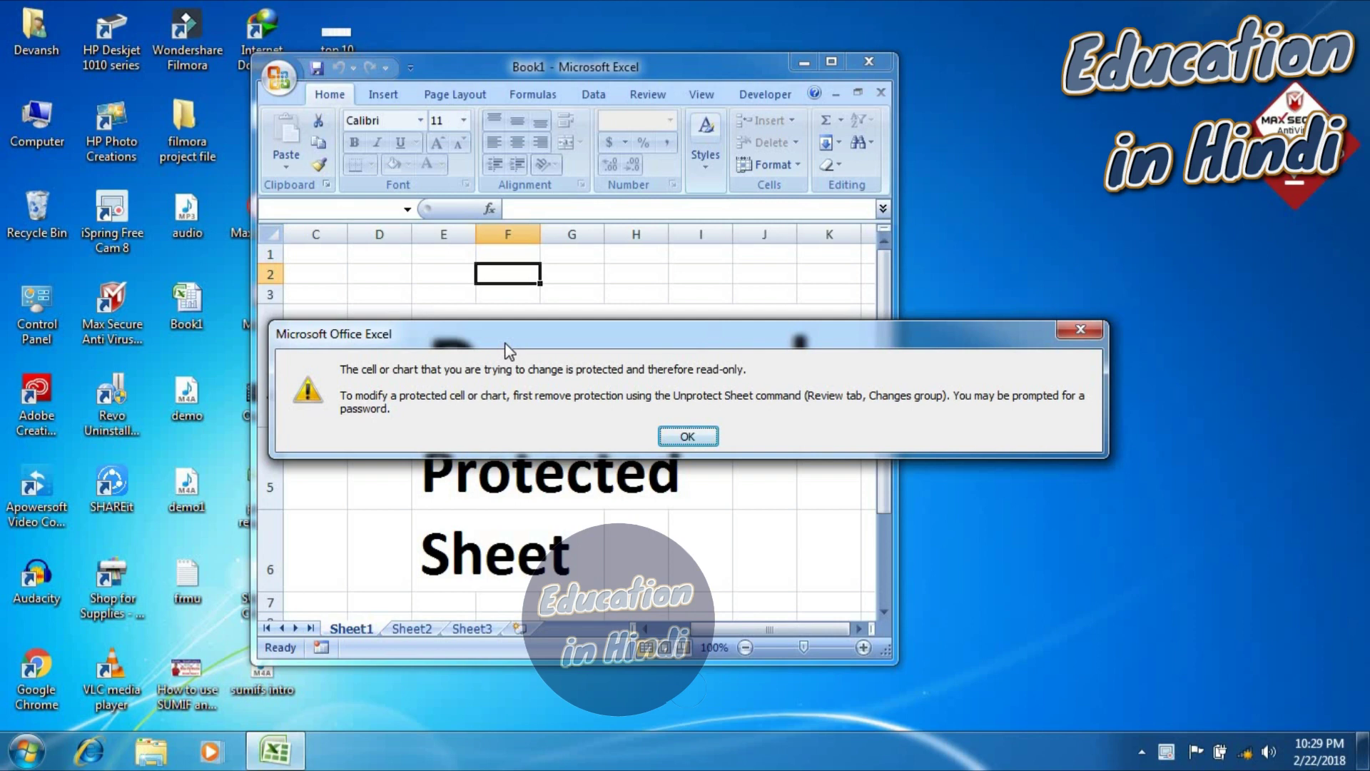
{"action": "left_click_drag", "start_coordinate": [505, 343], "coordinate": [429, 307]}
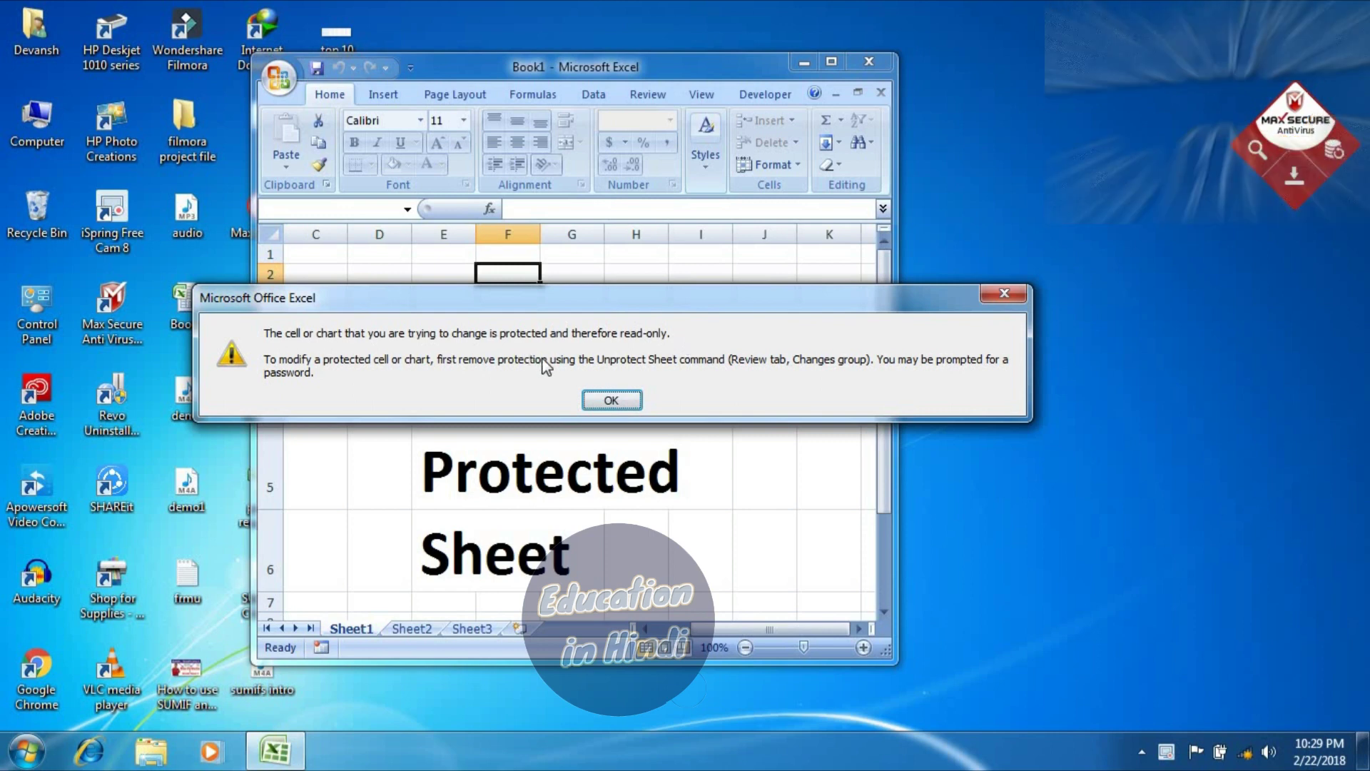
{"action": "left_click", "coordinate": [612, 402]}
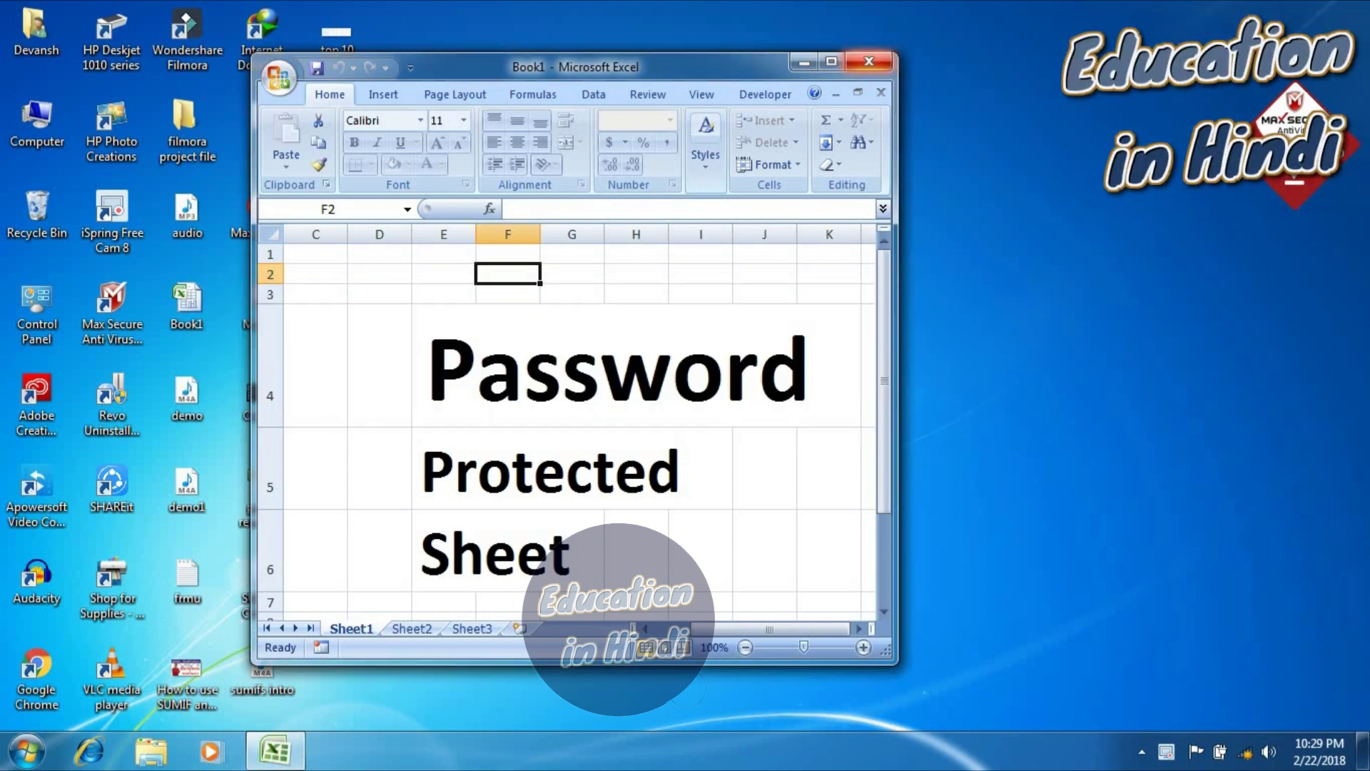
Close Excel and bring up the Properties window for Book1
{"action": "left_click", "coordinate": [870, 64]}
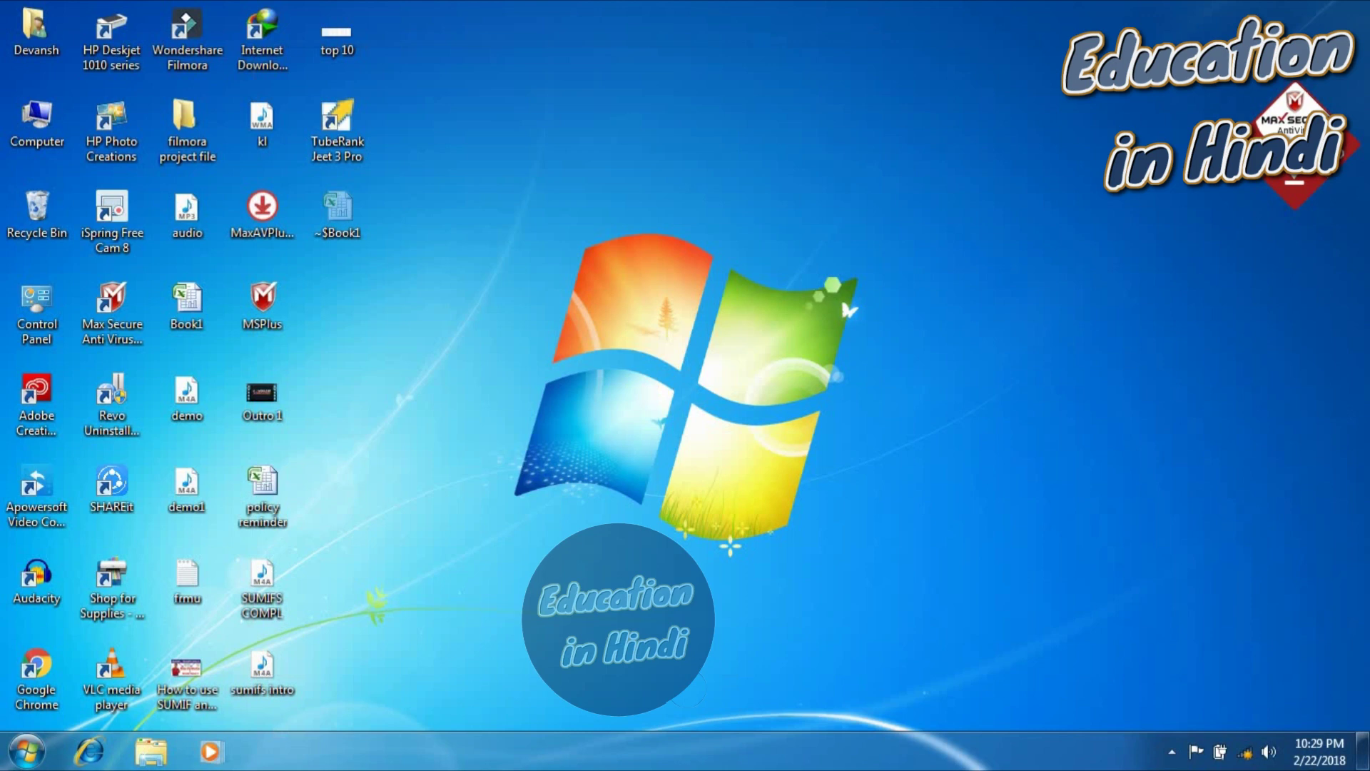
{"action": "right_click", "coordinate": [195, 298]}
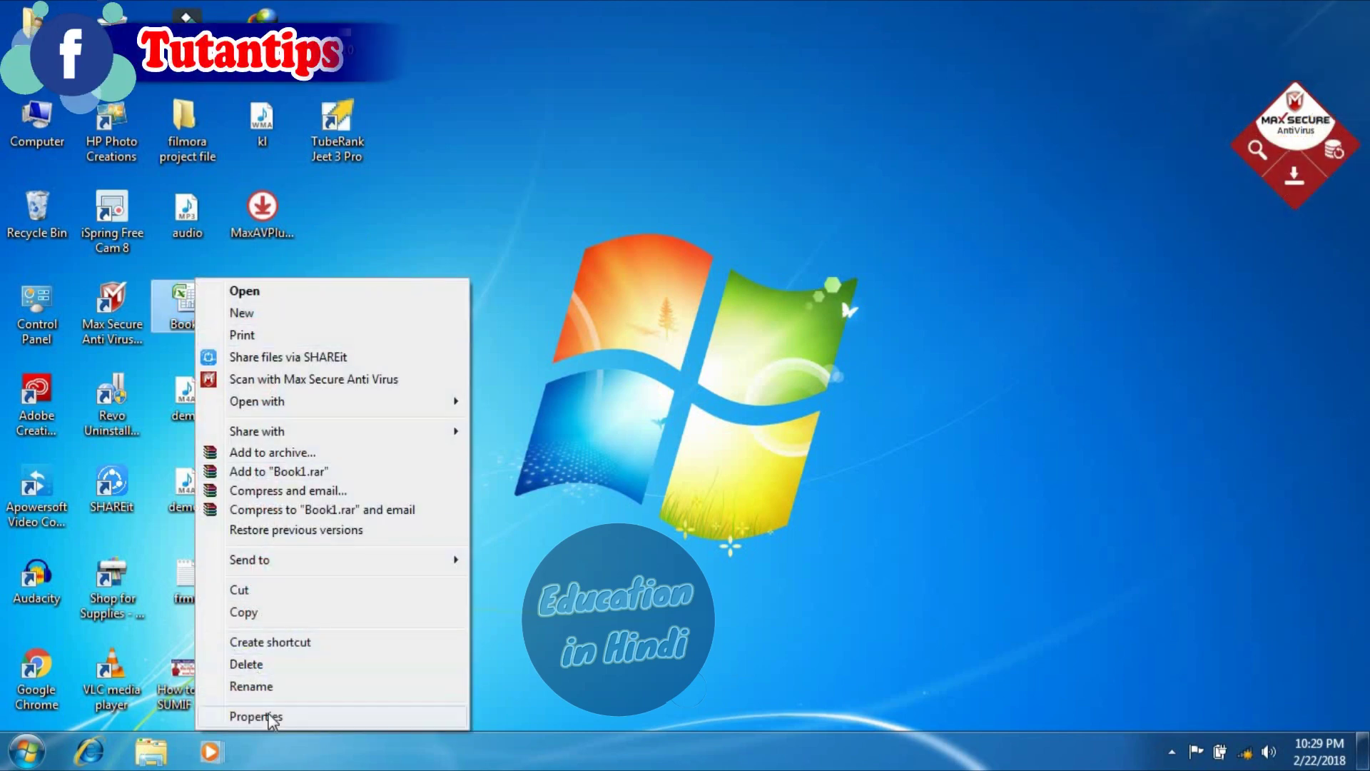
{"action": "left_click", "coordinate": [249, 717]}
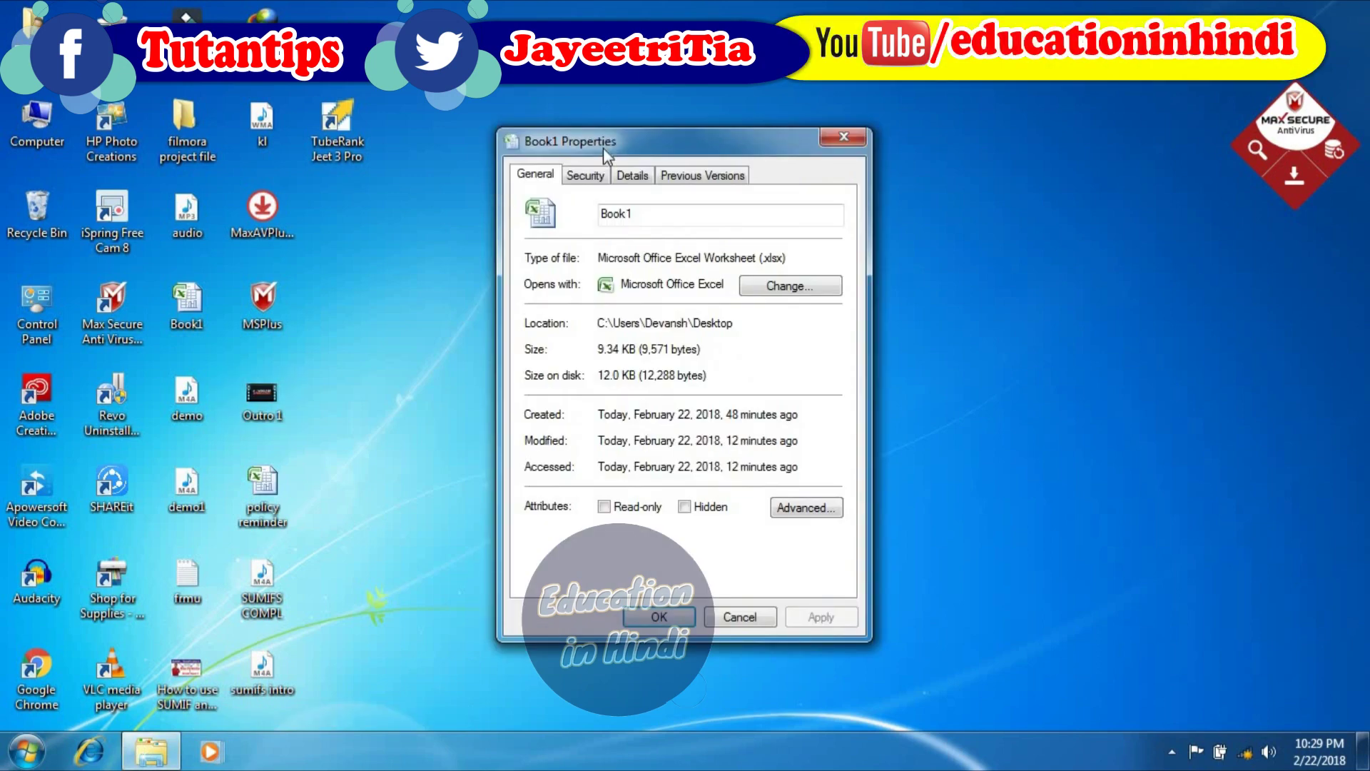
{"action": "left_click_drag", "start_coordinate": [603, 155], "coordinate": [477, 121]}
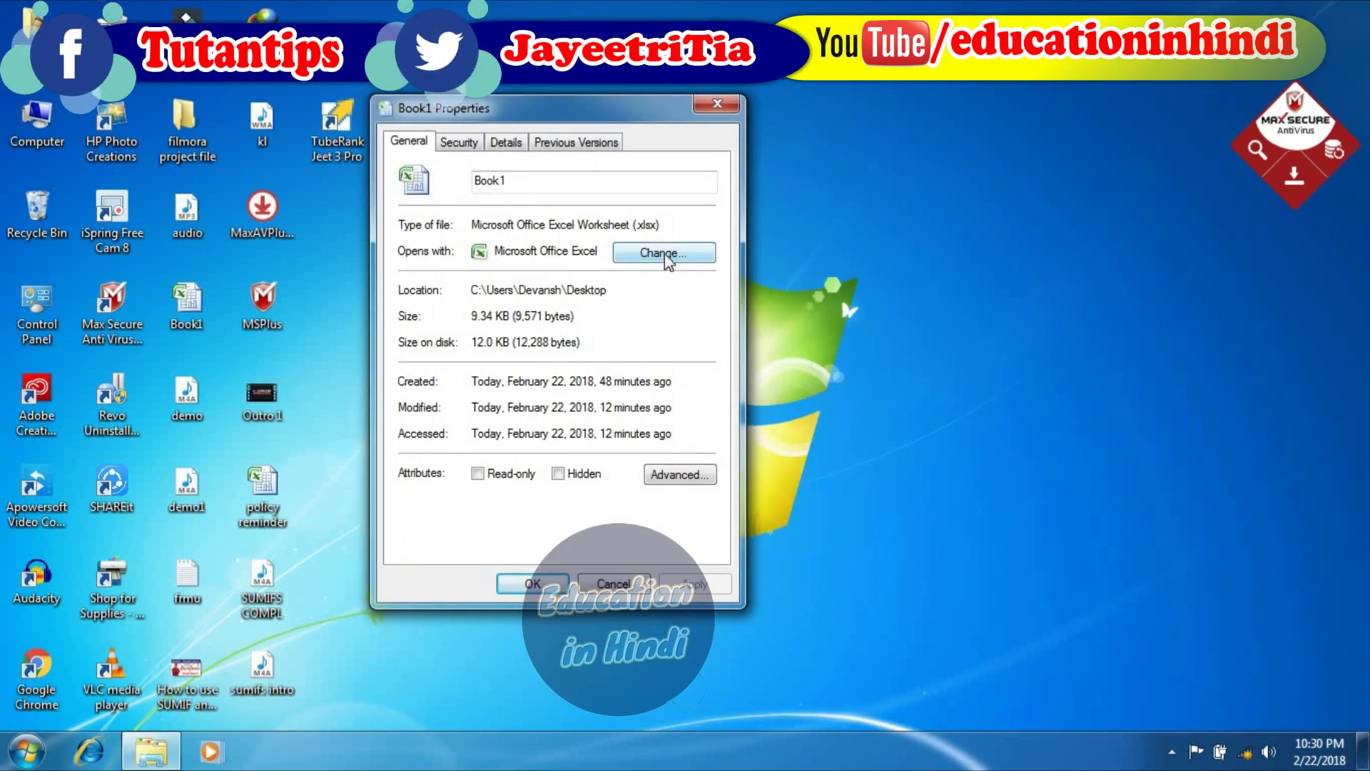
Set Book1 to open with WinRAR archiver and apply the change
{"action": "left_click", "coordinate": [665, 254]}
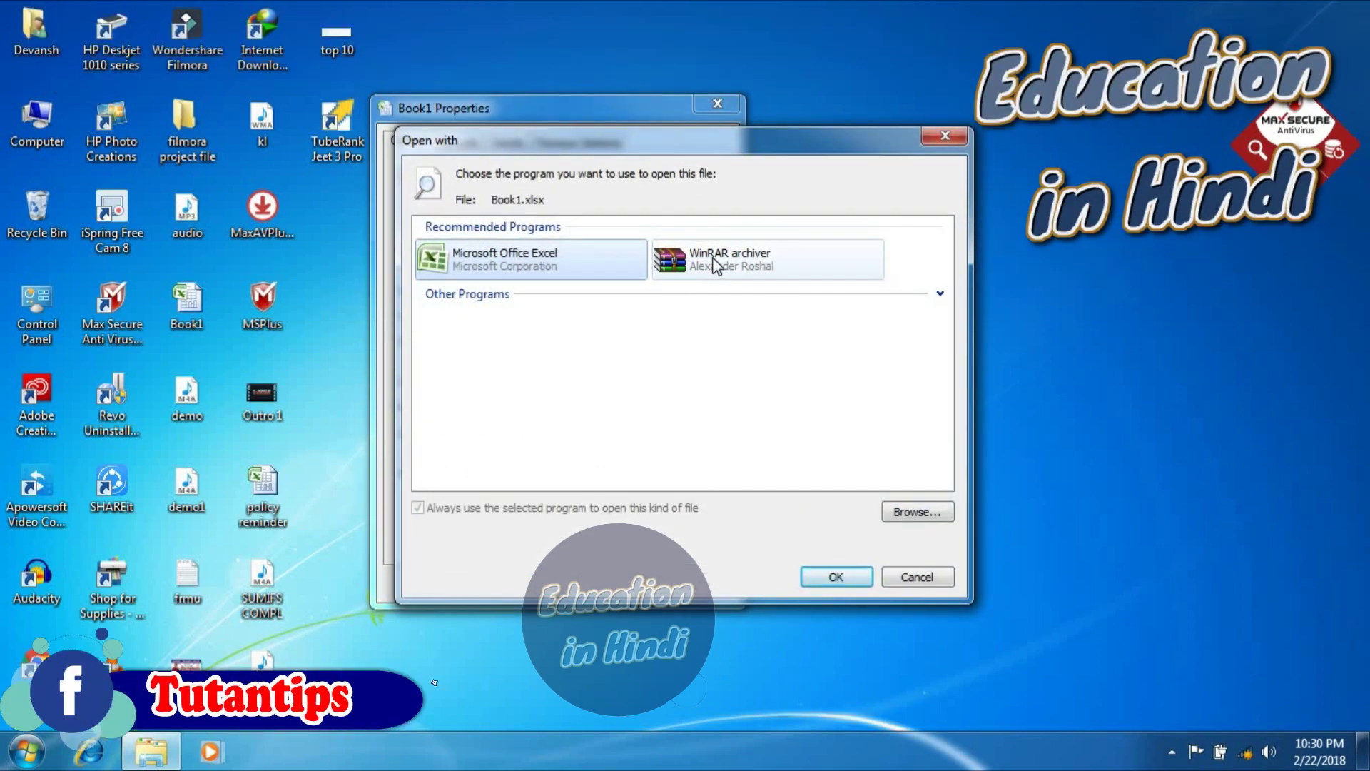
{"action": "left_click", "coordinate": [713, 258]}
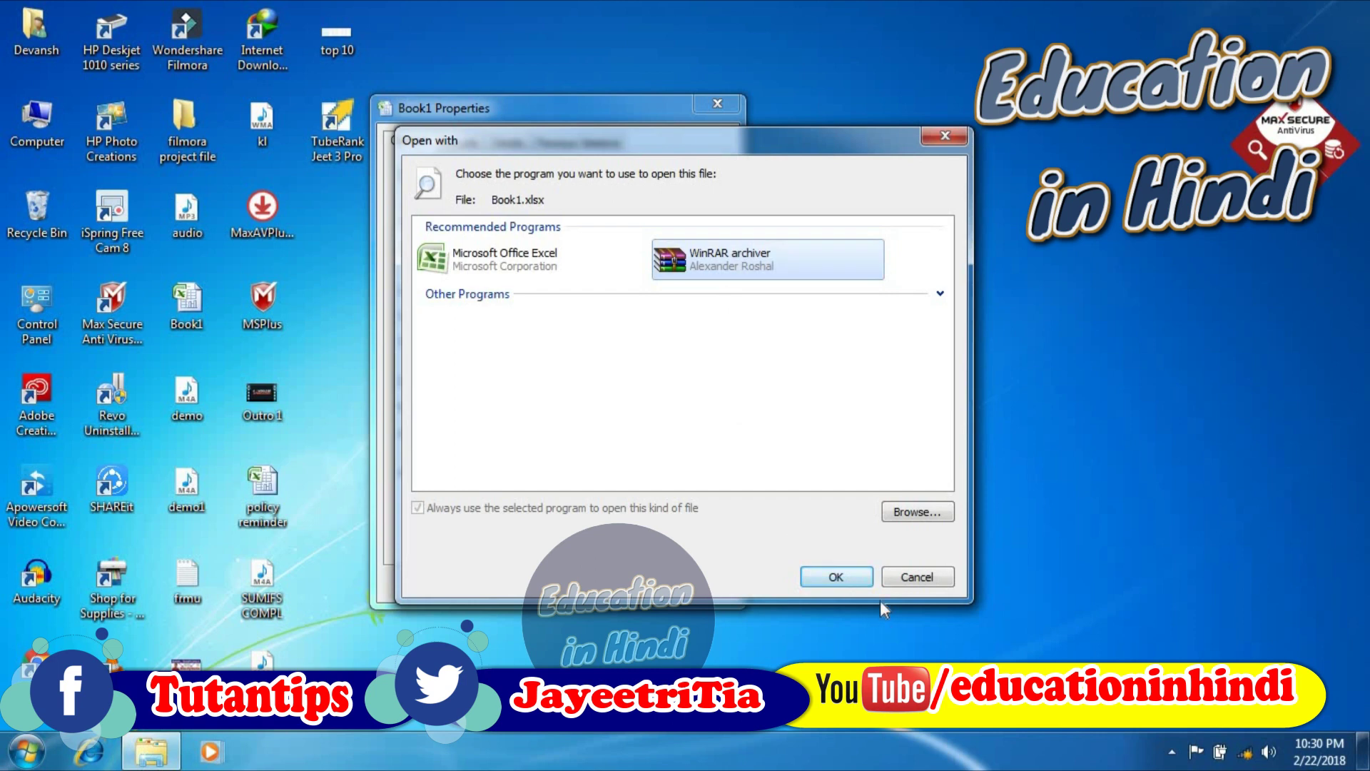
{"action": "left_click", "coordinate": [858, 576]}
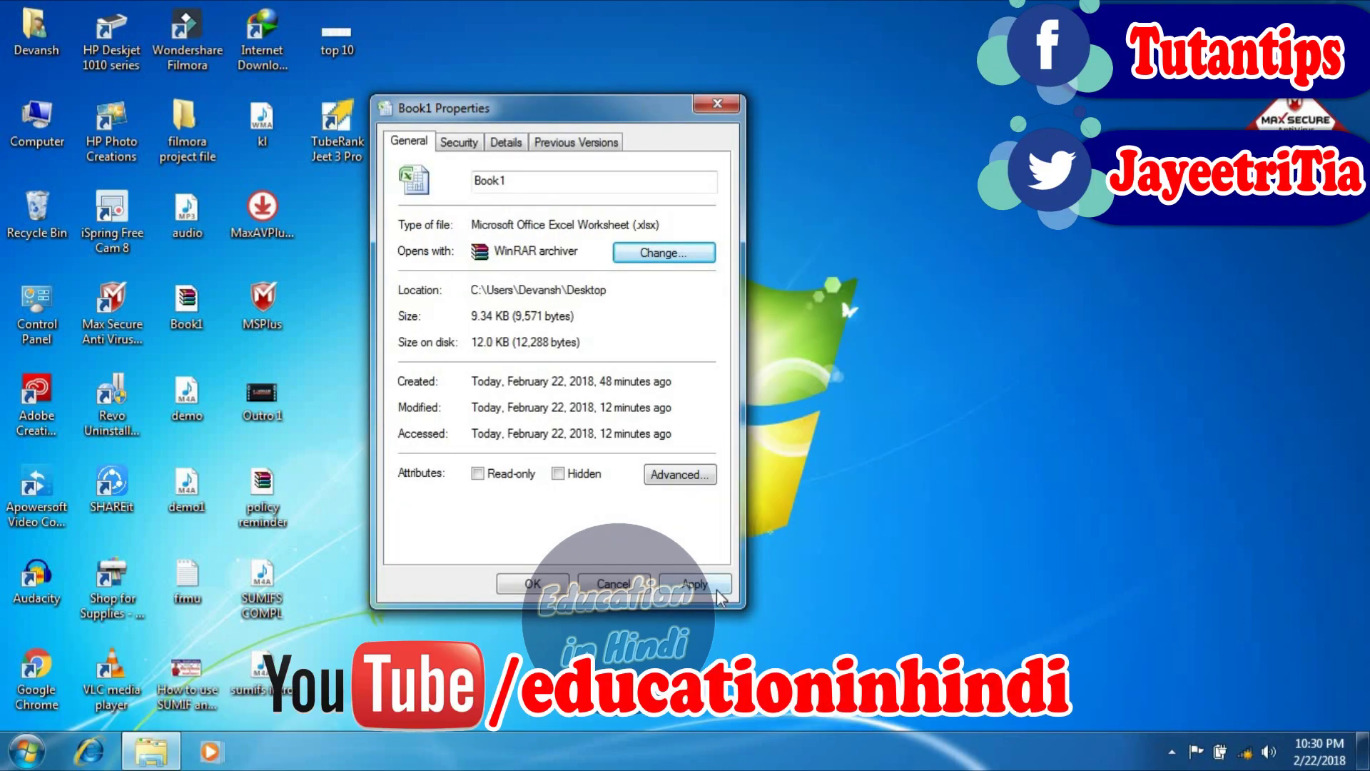
{"action": "left_click", "coordinate": [561, 584]}
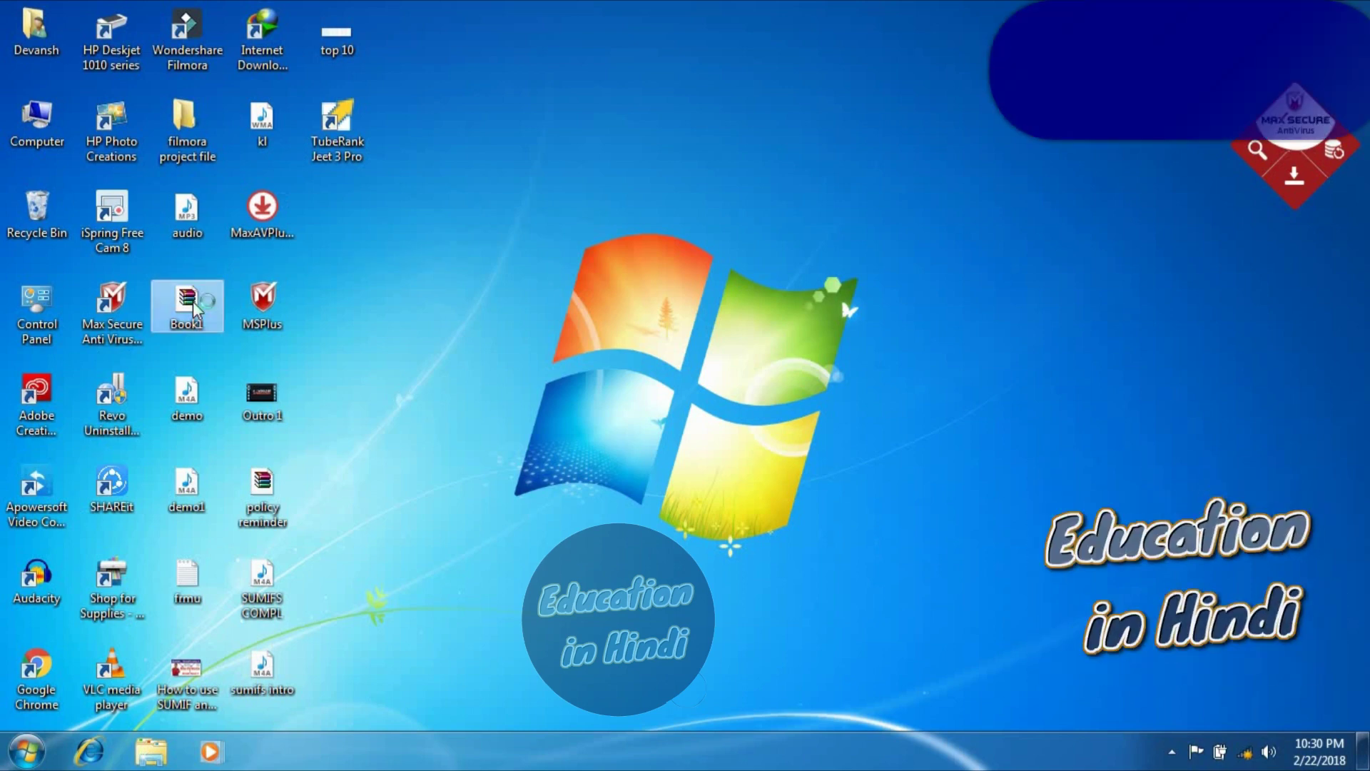
Open Book1 as a WinRAR archive and browse into xl\worksheets
{"action": "double_click", "coordinate": [193, 301]}
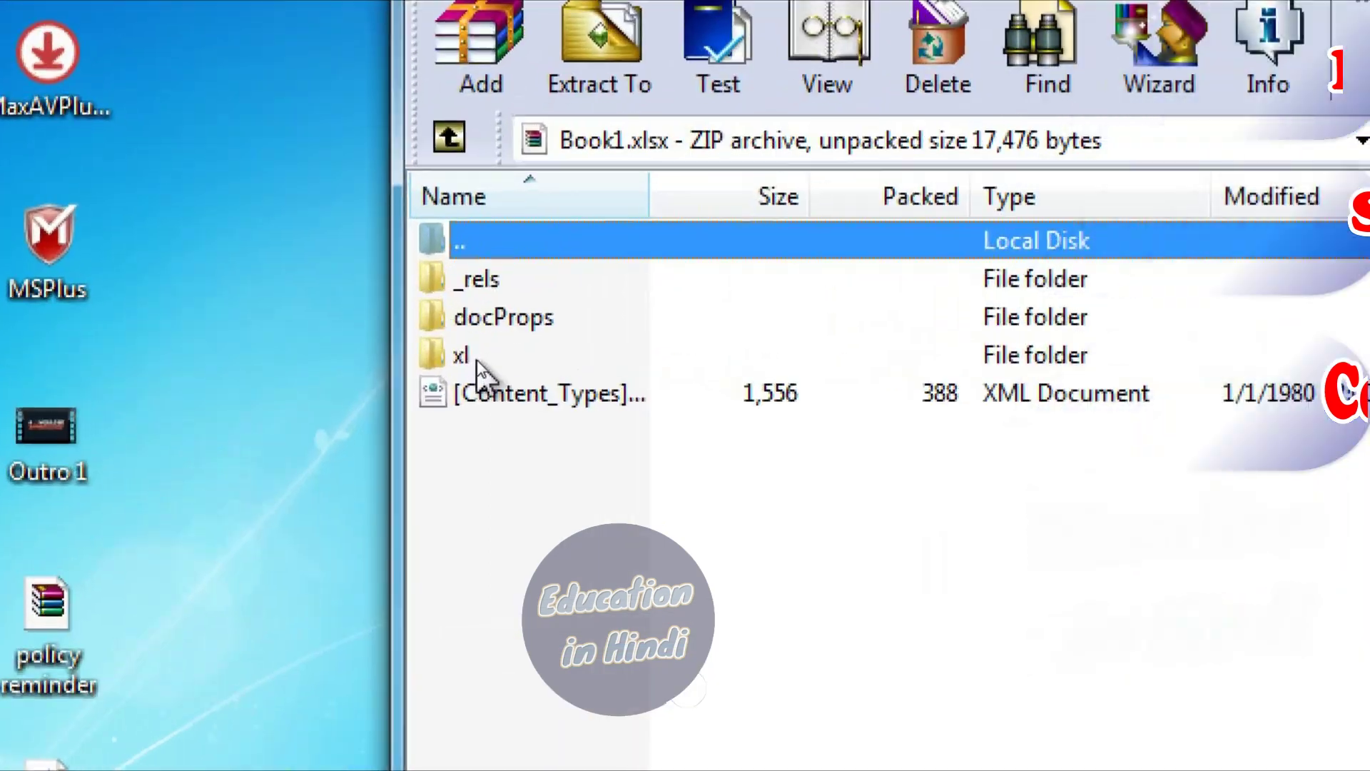
{"action": "double_click", "coordinate": [474, 358]}
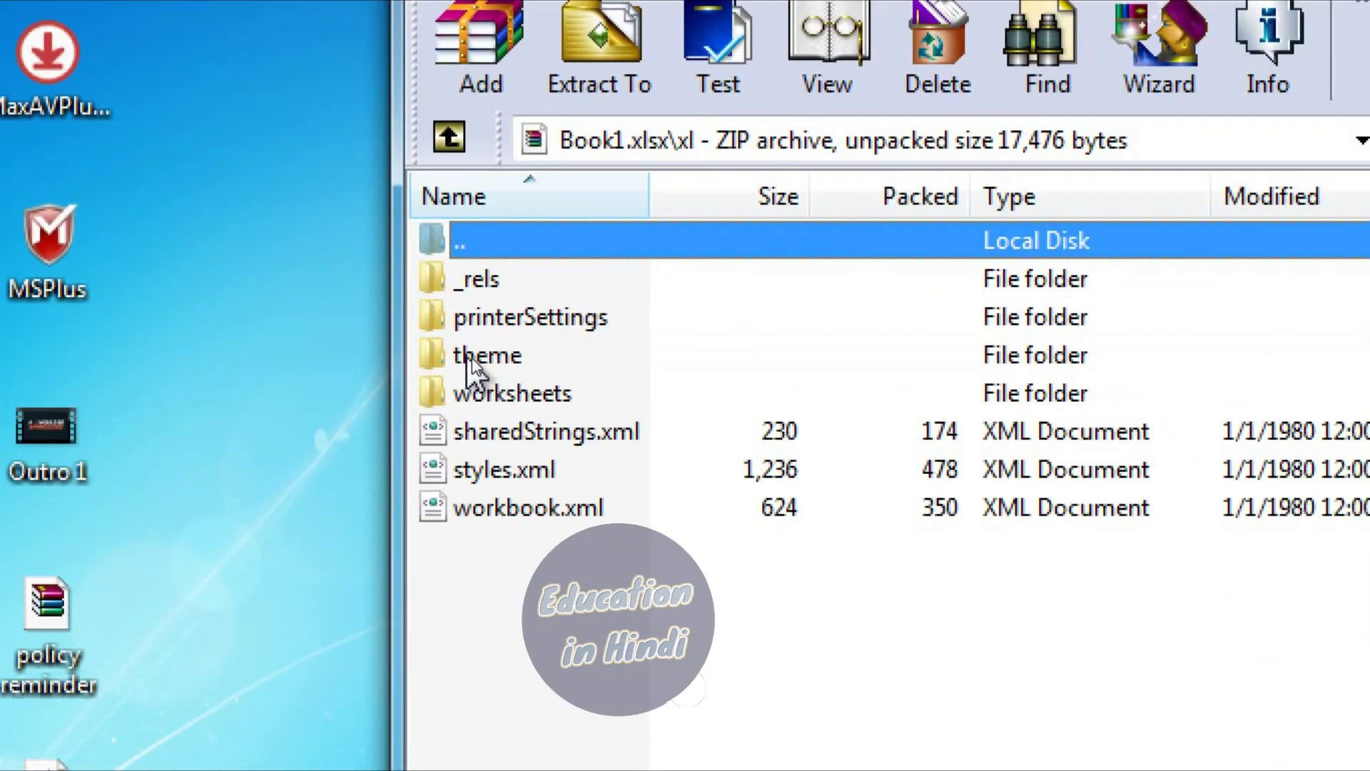
{"action": "left_click", "coordinate": [495, 393]}
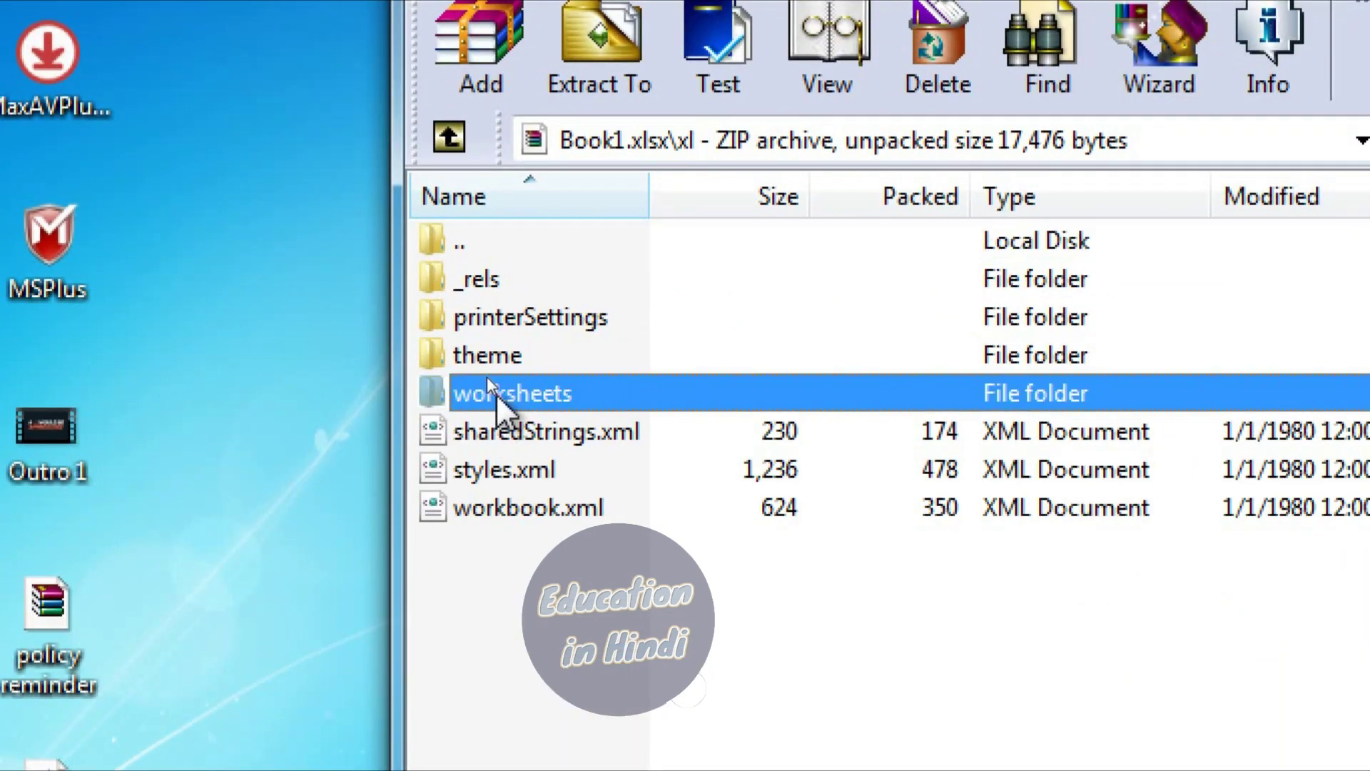
{"action": "double_click", "coordinate": [496, 392]}
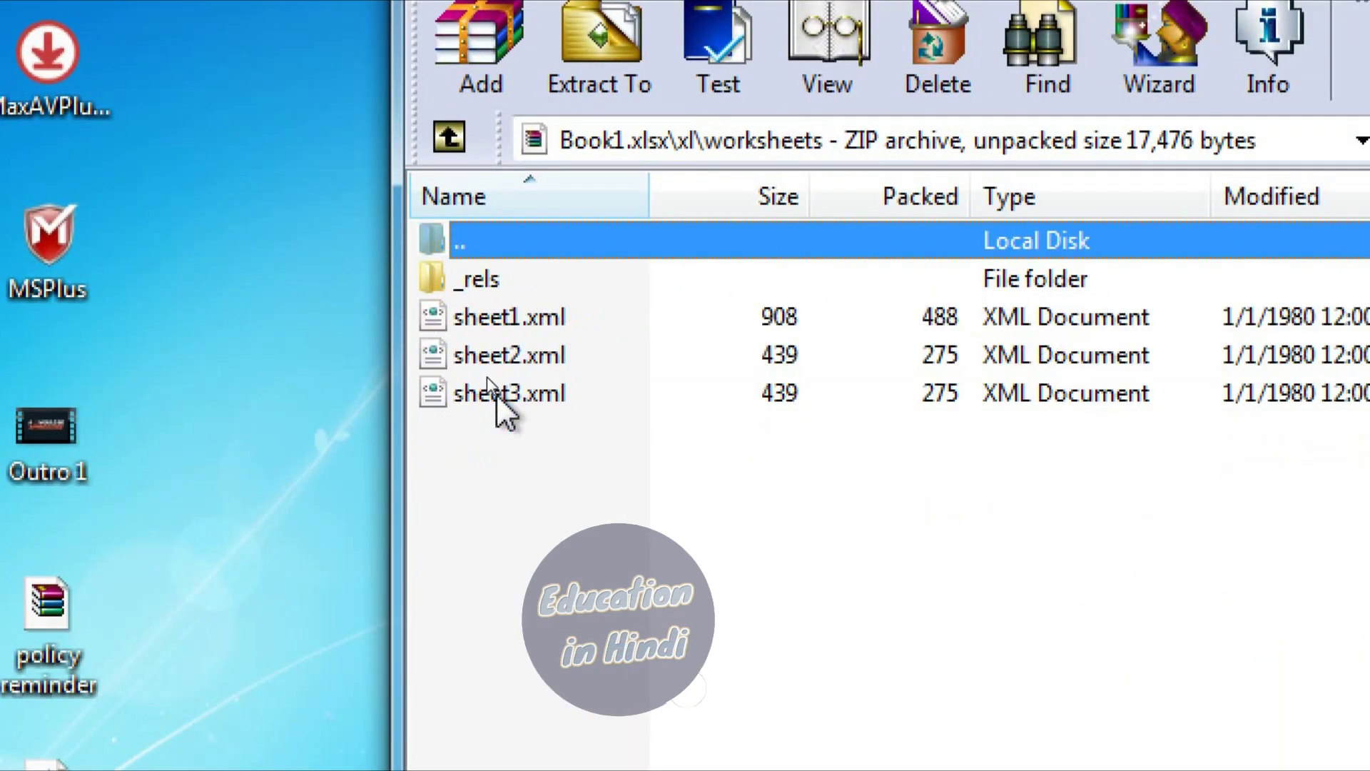
Copy sheet1.xml from the archive out onto the desktop
{"action": "left_click", "coordinate": [508, 314]}
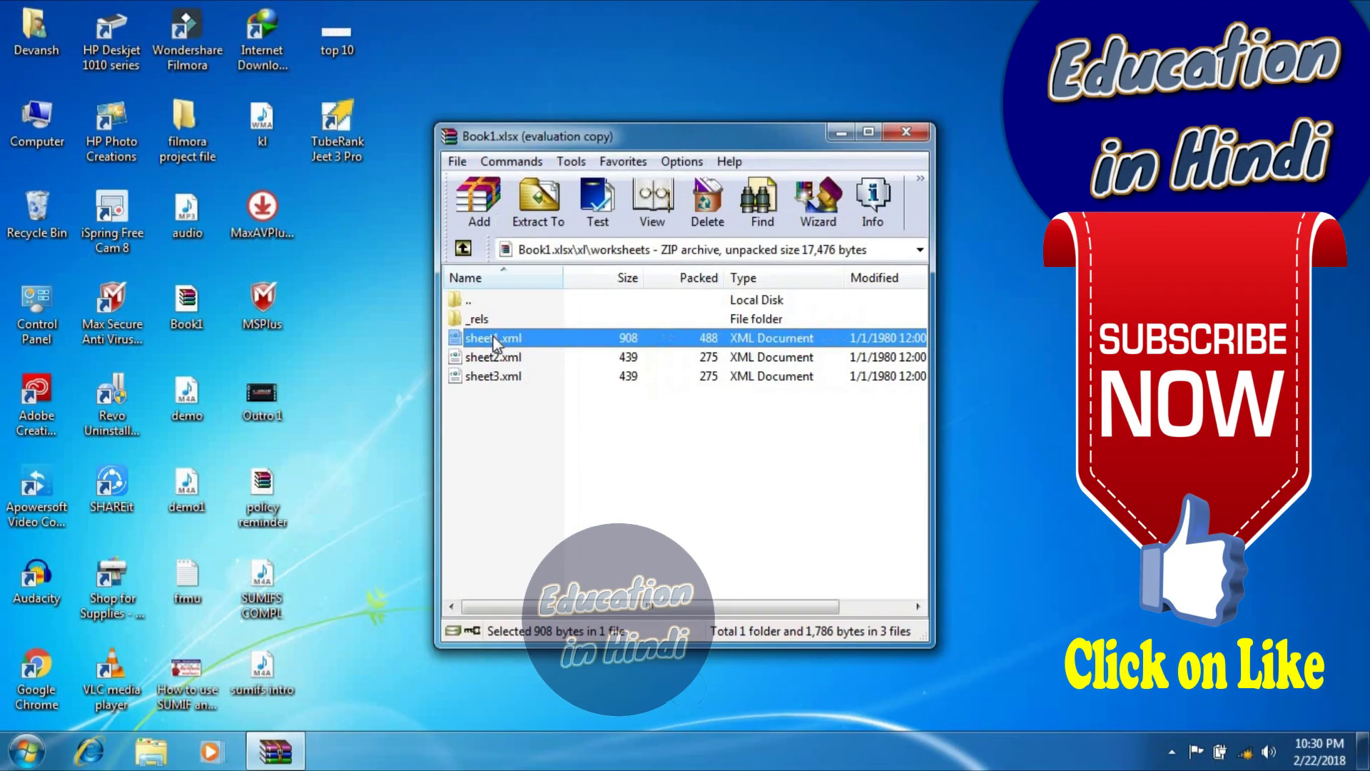
{"action": "left_click_drag", "start_coordinate": [351, 234], "coordinate": [357, 264]}
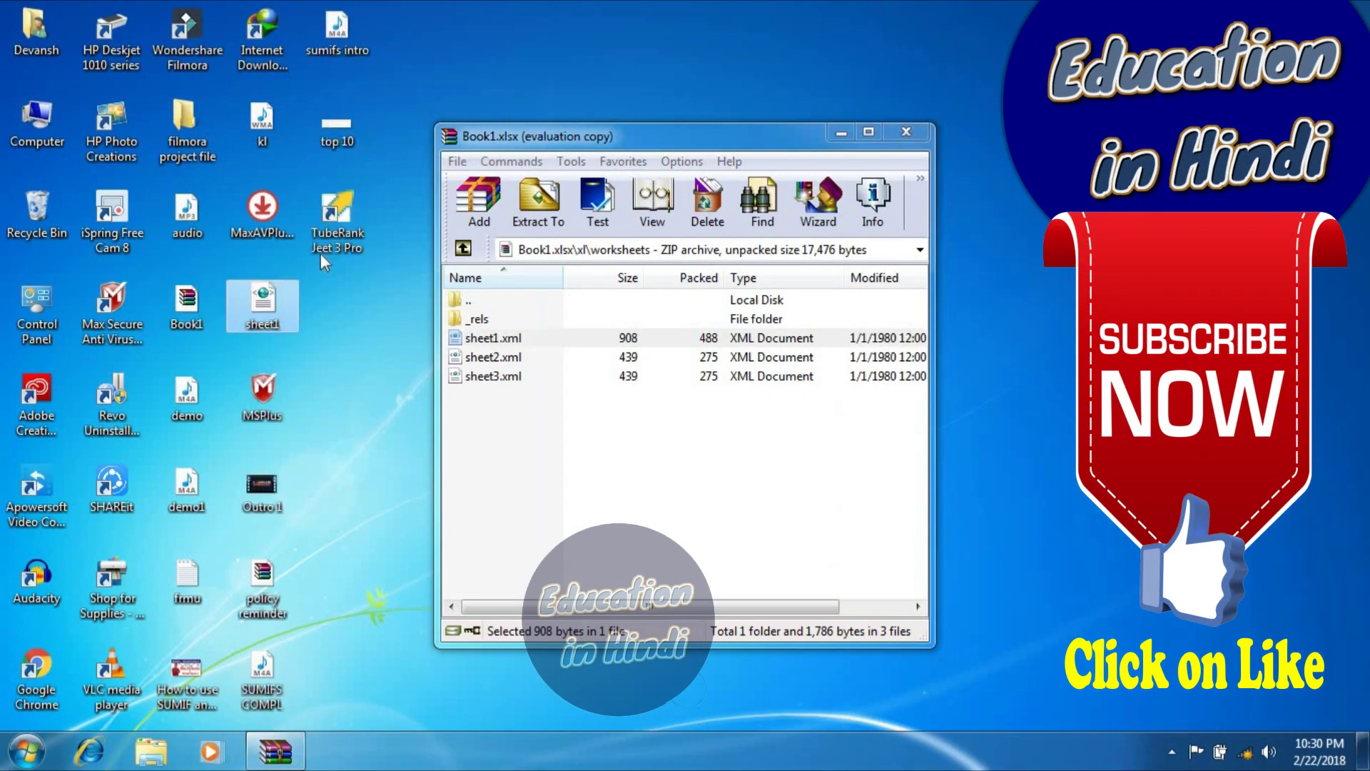
{"action": "mouse_move", "coordinate": [262, 305]}
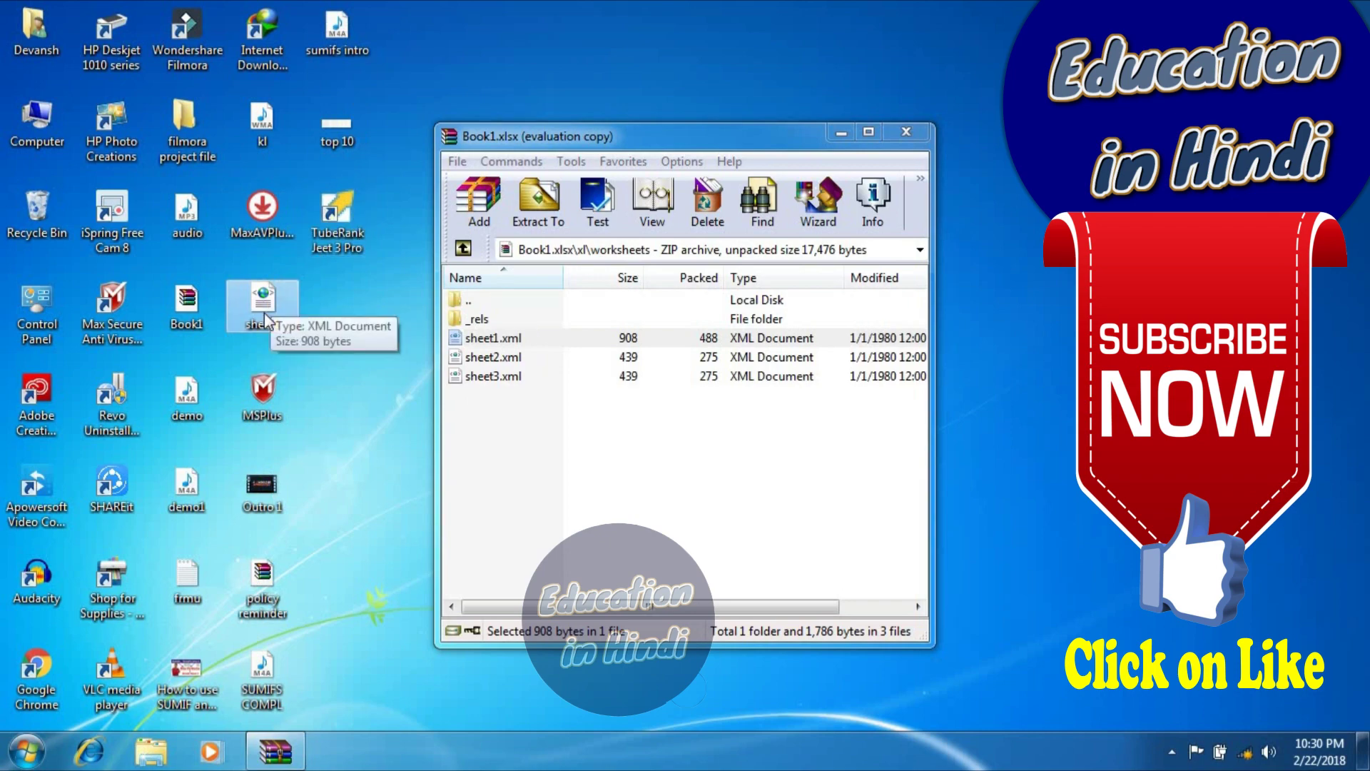
{"action": "left_click", "coordinate": [279, 312]}
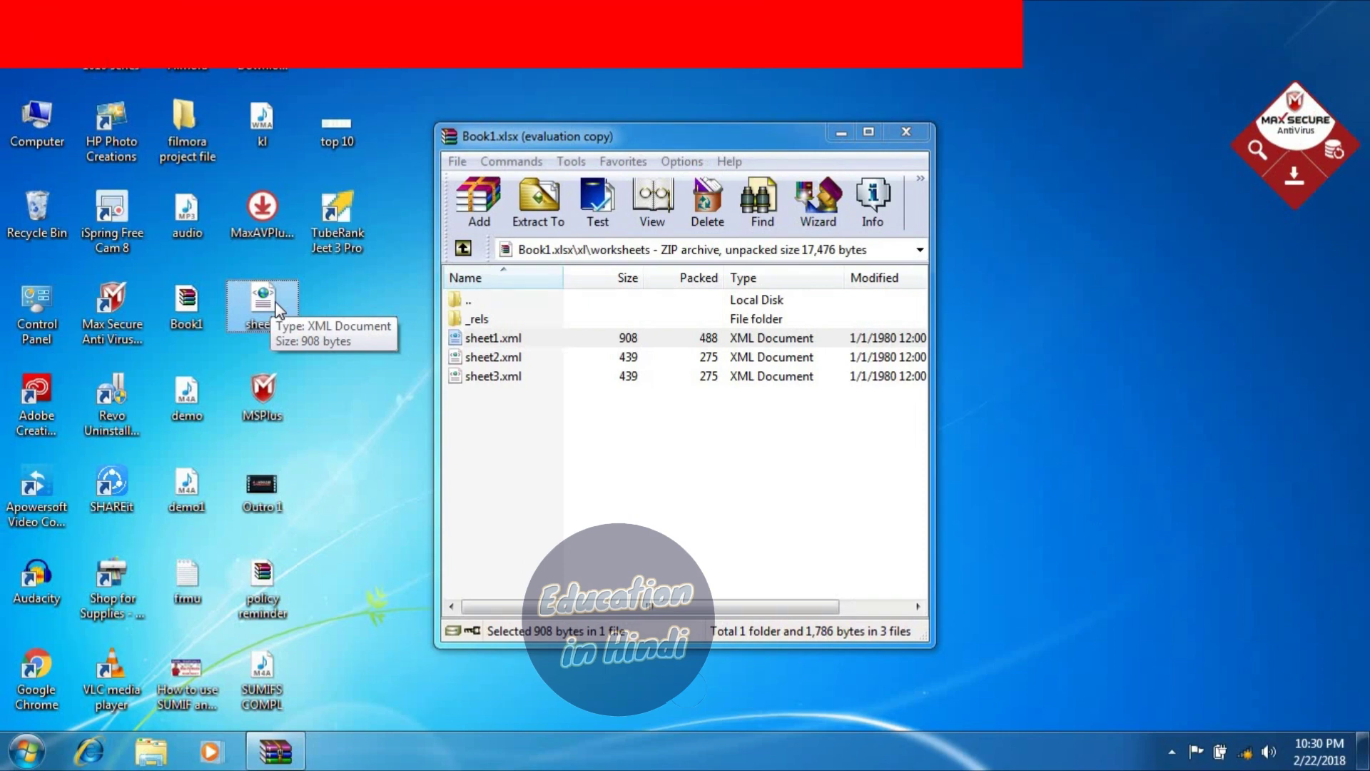
Open the extracted sheet1.xml in Notepad for editing
{"action": "right_click", "coordinate": [277, 303]}
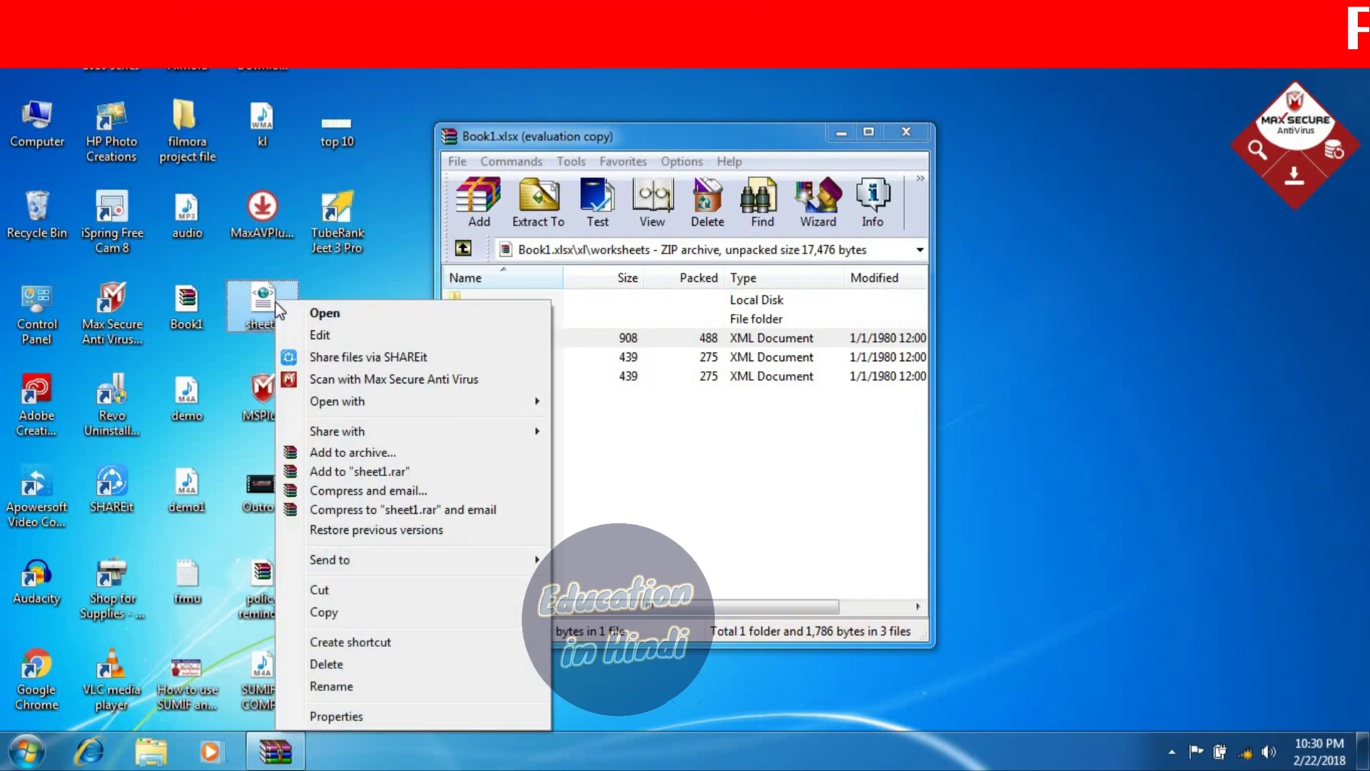
{"action": "left_click", "coordinate": [320, 336]}
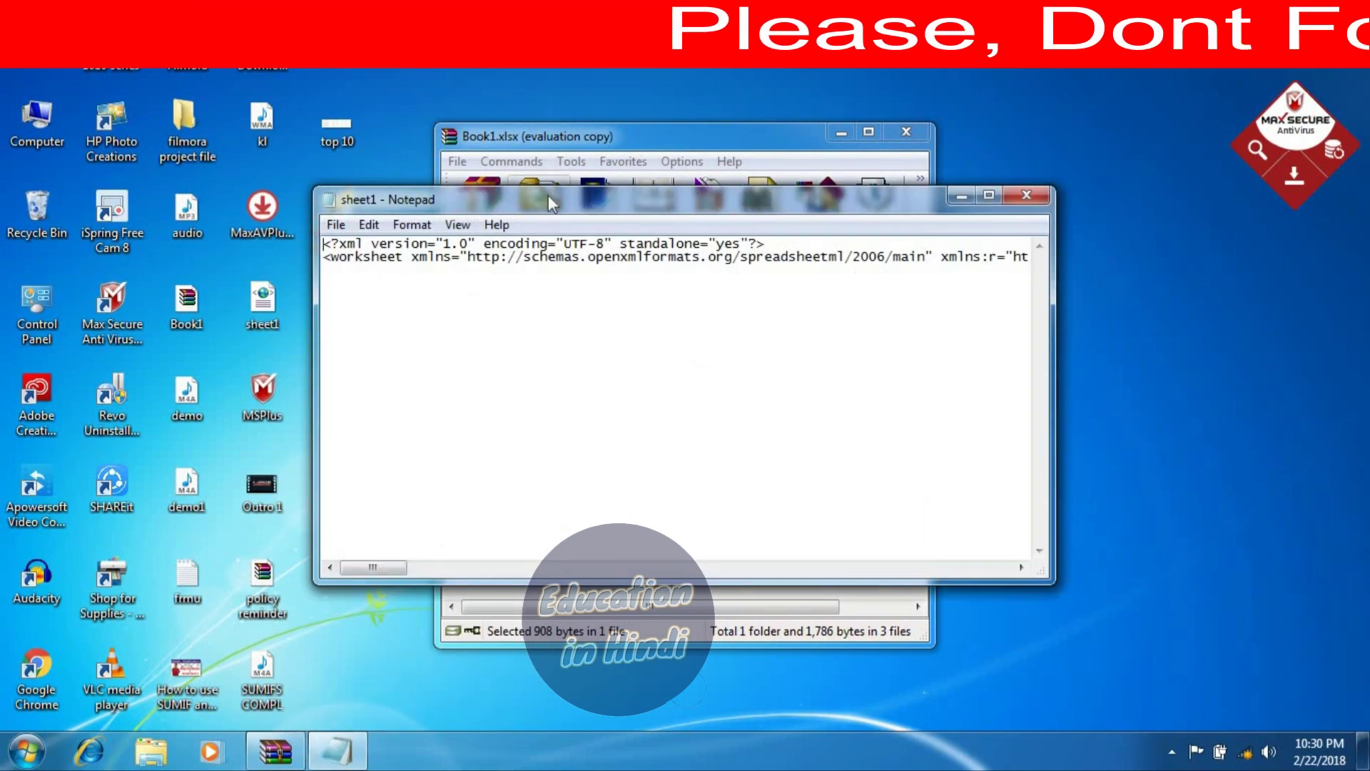
{"action": "left_click_drag", "start_coordinate": [549, 194], "coordinate": [509, 187]}
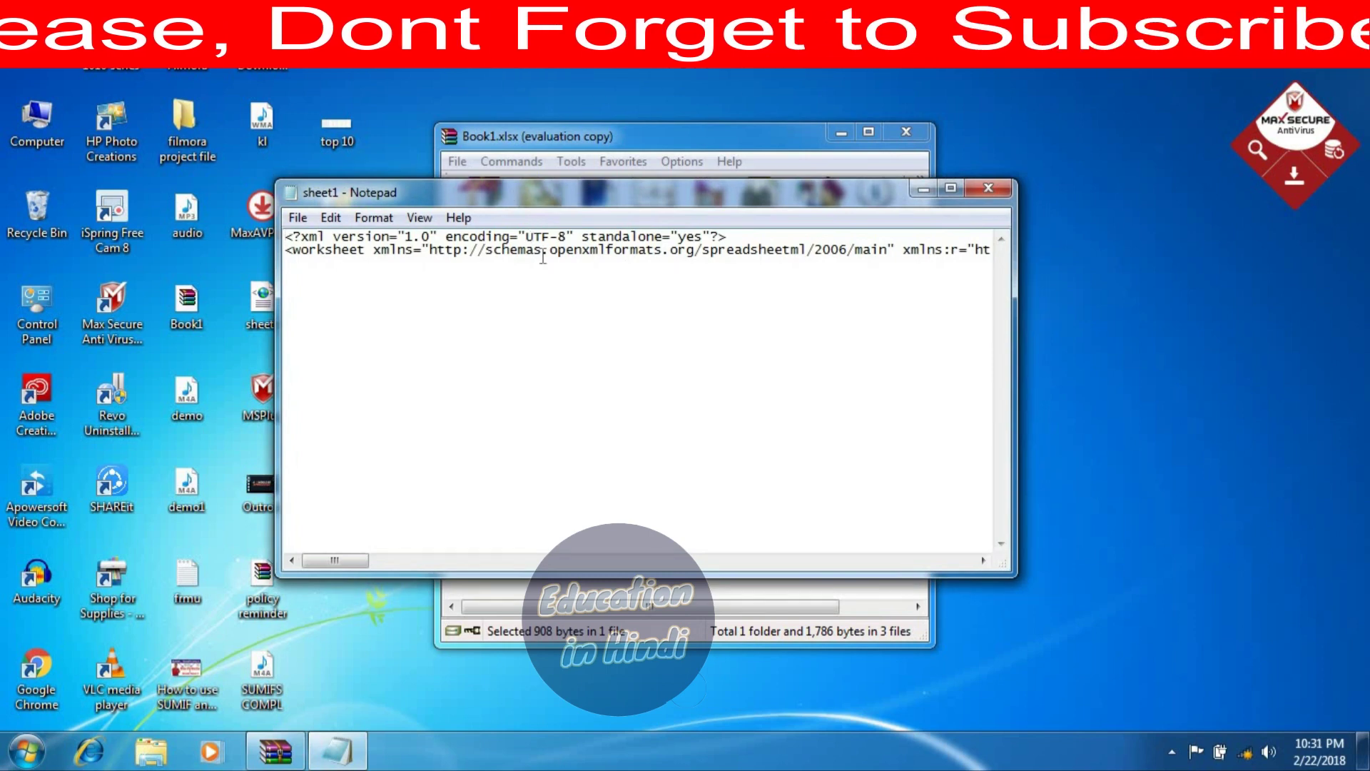
Search the XML for 'protect' to locate the sheetProtection tag
{"action": "key", "text": "ctrl+f"}
{"action": "left_click_drag", "start_coordinate": [516, 370], "coordinate": [514, 292]}
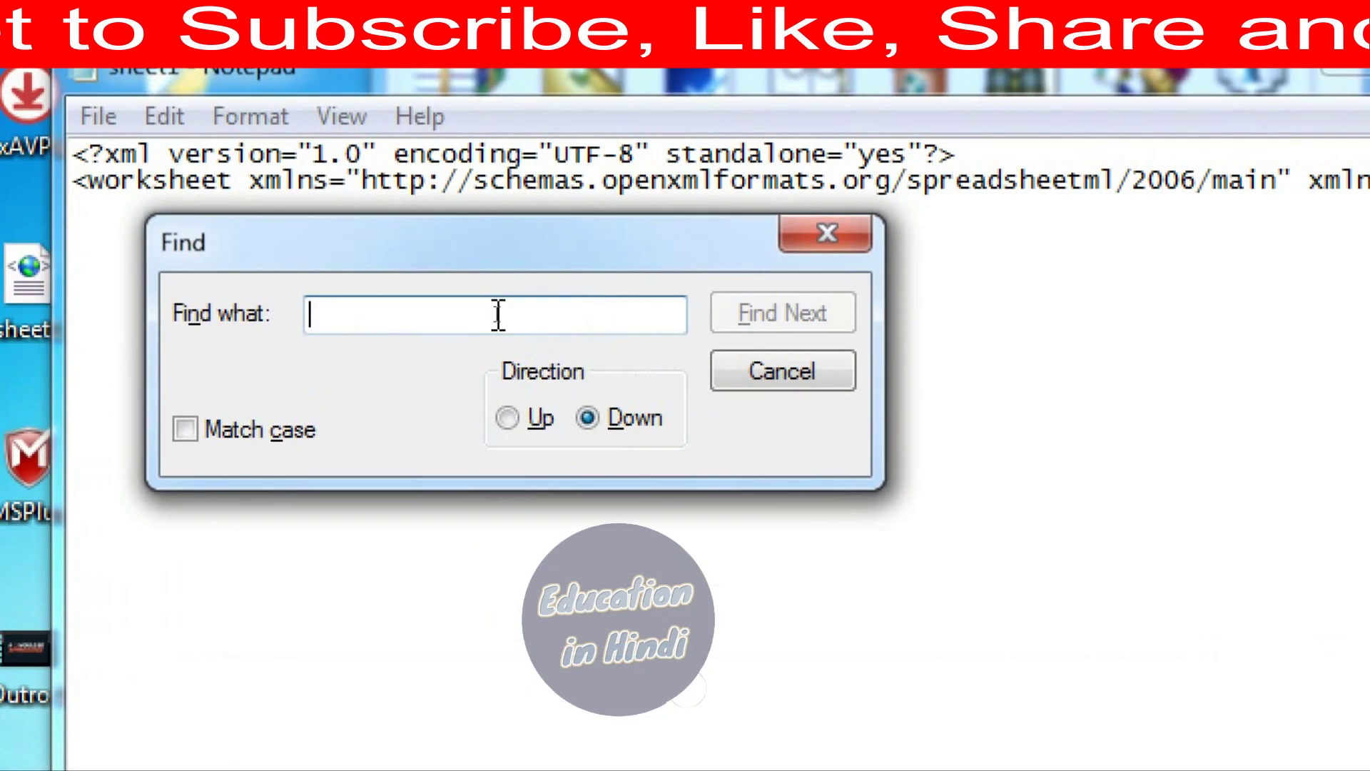
{"action": "type", "text": "protect"}
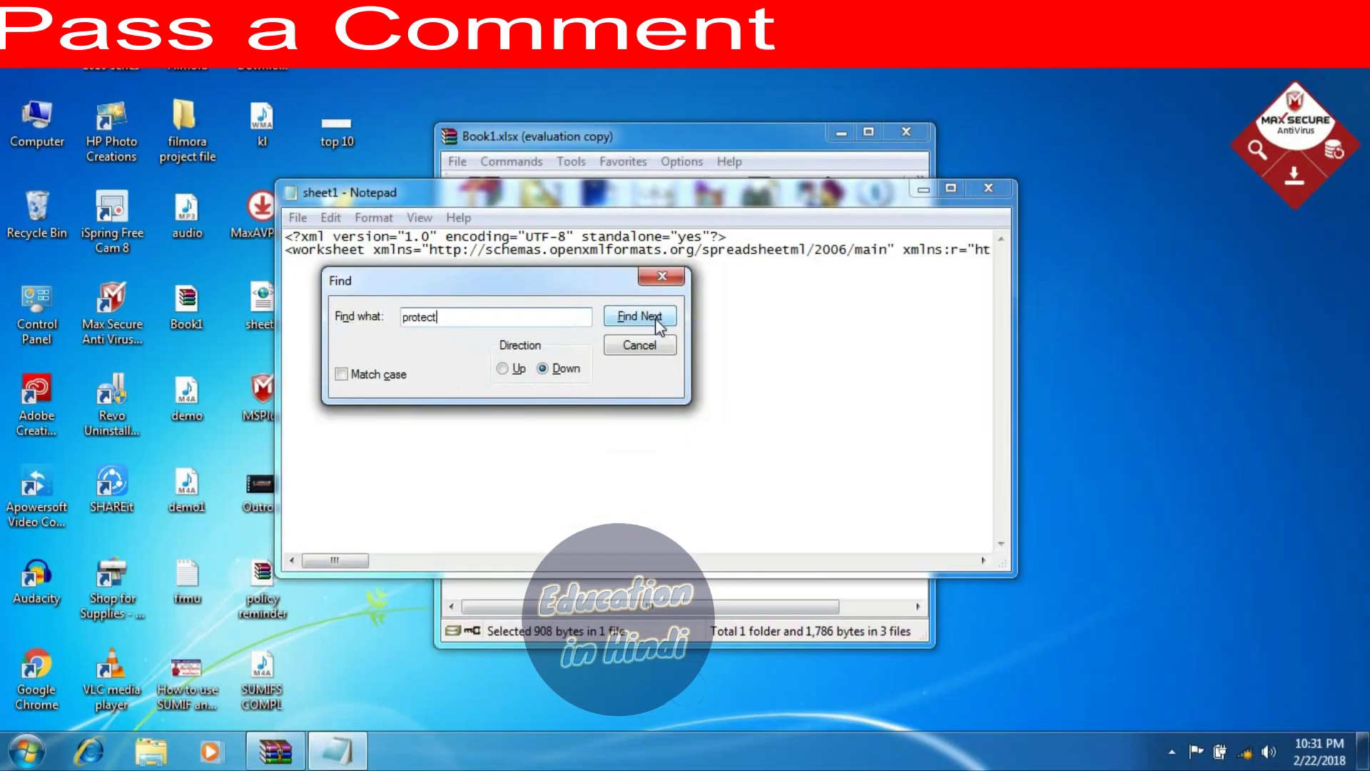
{"action": "left_click", "coordinate": [640, 316]}
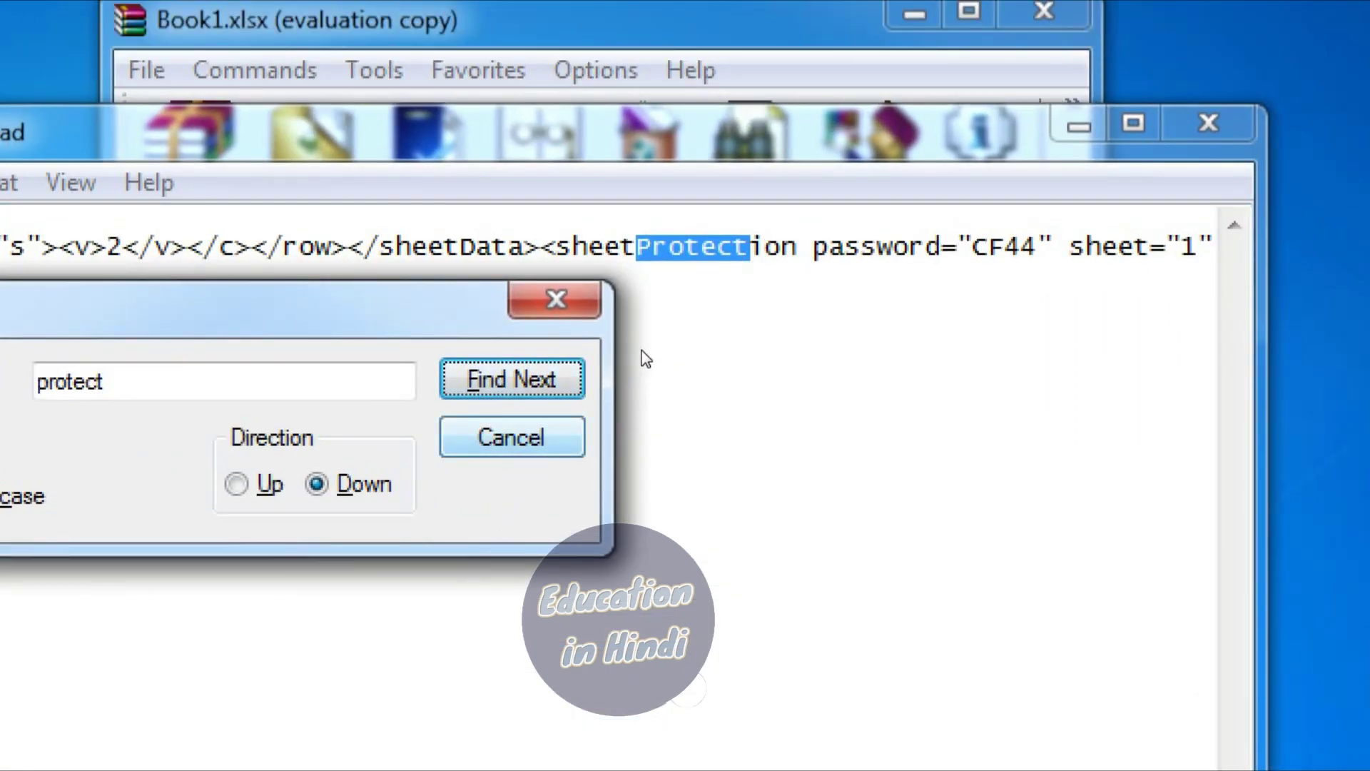
Select the whole <sheetProtection … /> element, password included, and delete it
{"action": "left_click", "coordinate": [514, 450]}
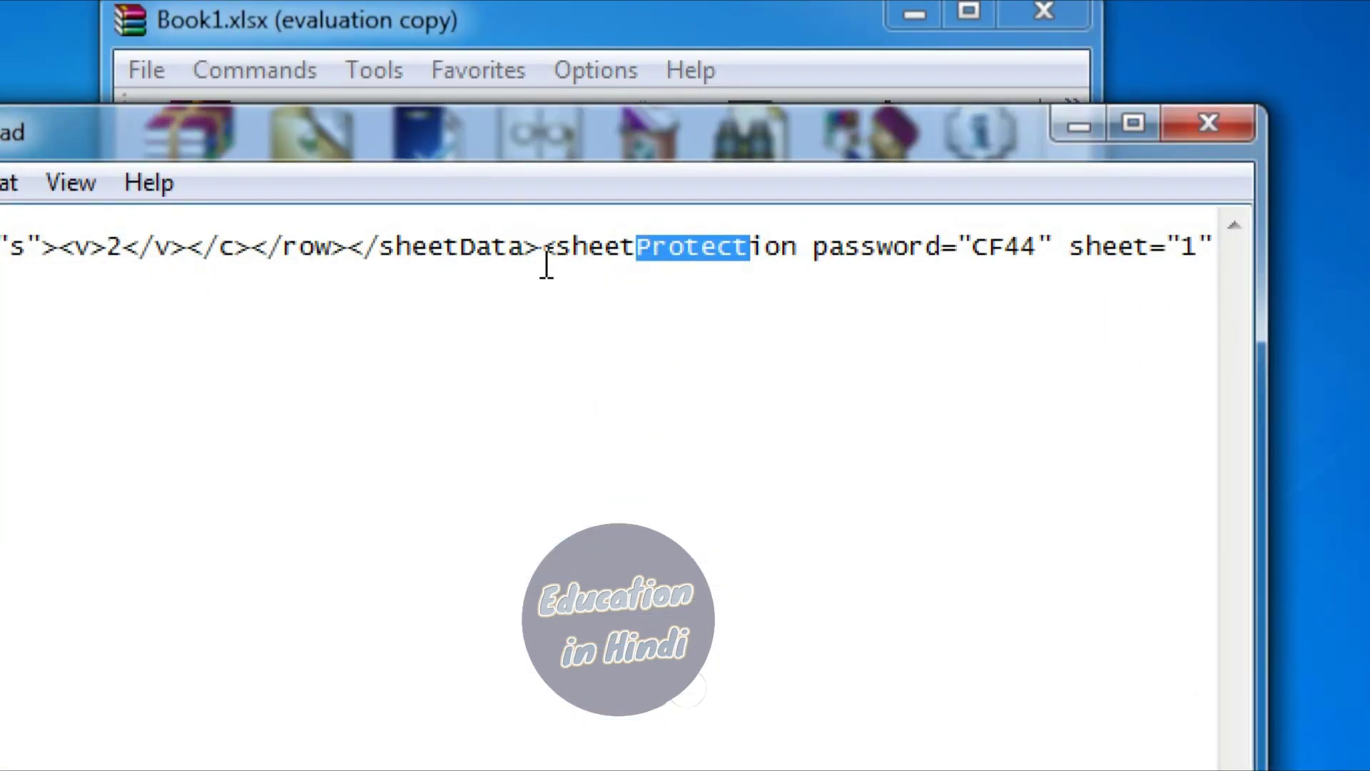
{"action": "left_click", "coordinate": [547, 264]}
{"action": "key", "text": "shift+Right"}
{"action": "key", "text": "shift+Right"}
{"action": "key", "text": "shift+Right"}
{"action": "key", "text": "shift+Right"}
{"action": "key", "text": "shift+Right"}
{"action": "key", "text": "shift+Right"}
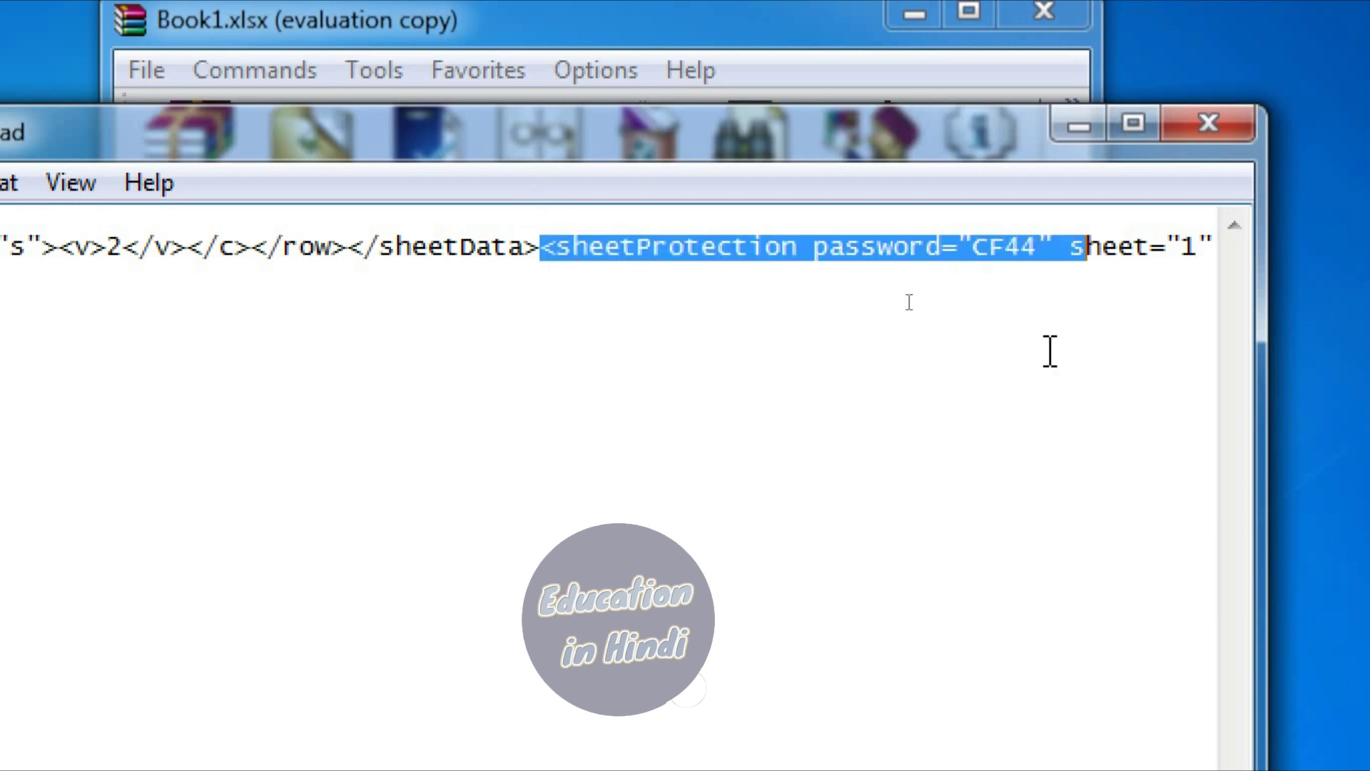
{"action": "key", "text": "shift+Right"}
{"action": "key", "text": "shift+Right"}
{"action": "key", "text": "shift+Right"}
{"action": "key", "text": "shift+Right"}
{"action": "key", "text": "shift+Right"}
{"action": "key", "text": "shift+Right"}
{"action": "key", "text": "shift+Right"}
{"action": "key", "text": "shift+Right"}
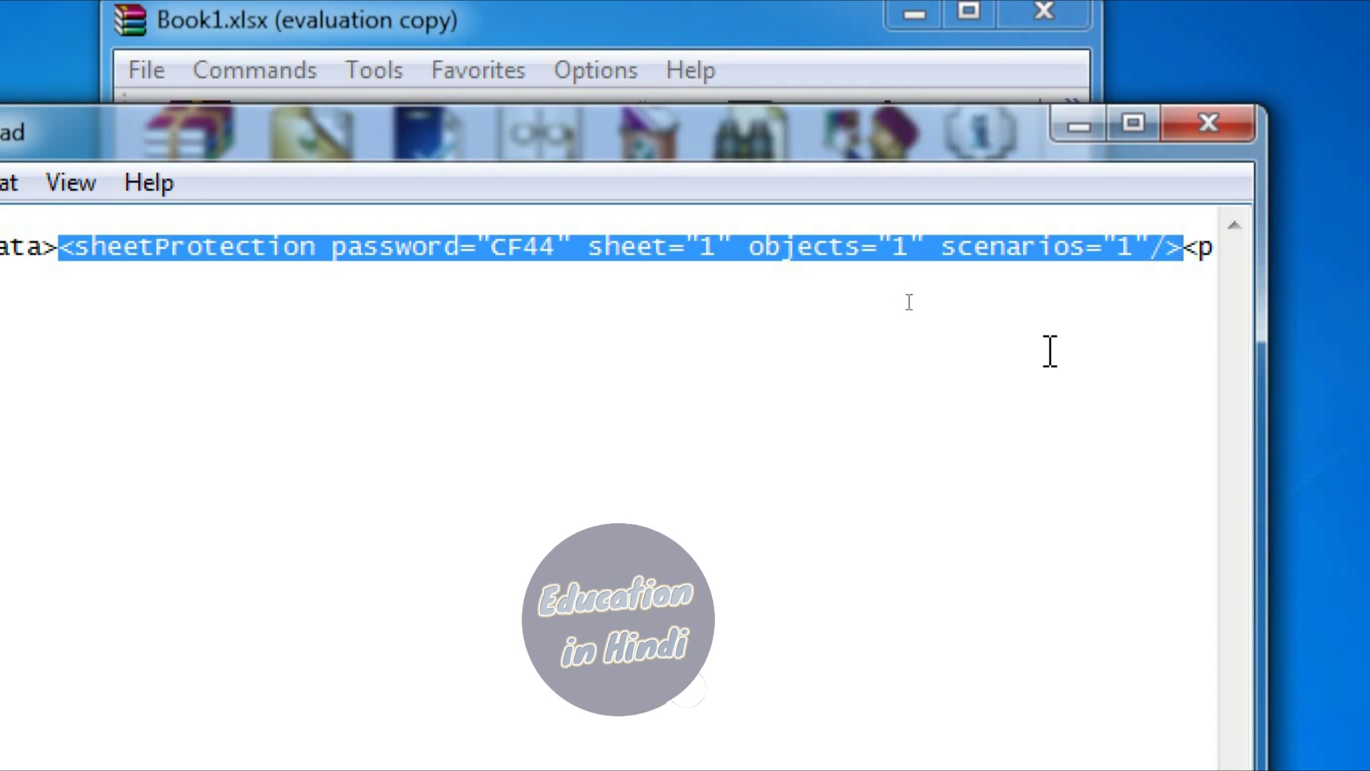
{"action": "key", "text": "Delete"}
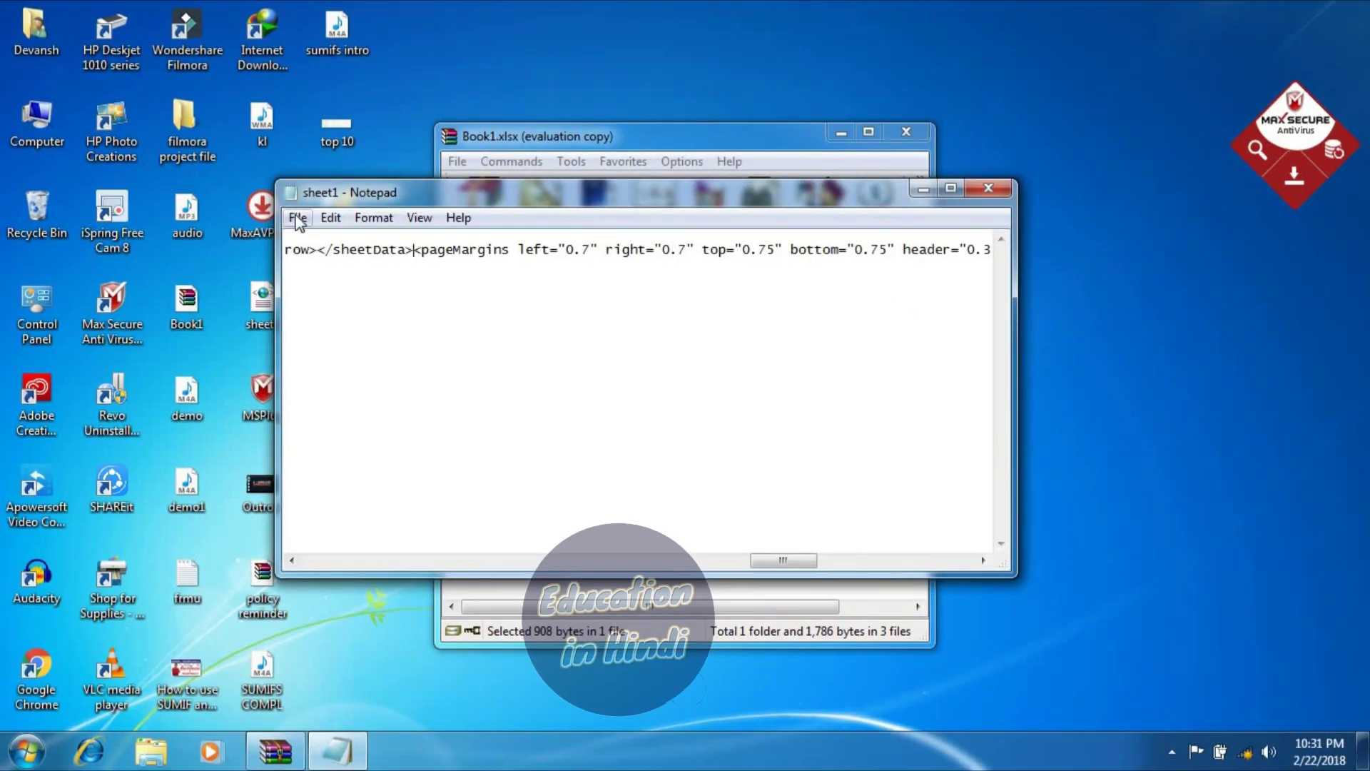
Save the edited sheet1.xml in Notepad and close it
{"action": "left_click", "coordinate": [298, 218]}
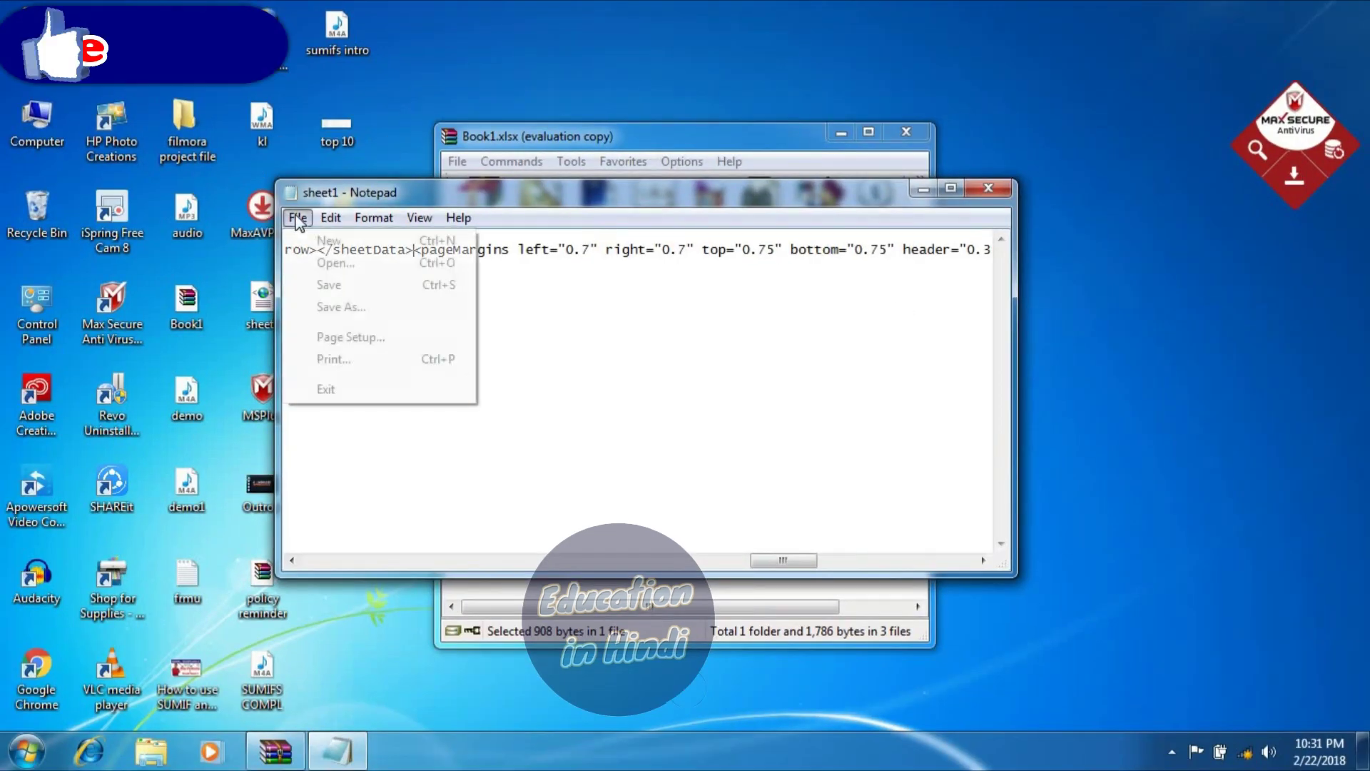
{"action": "left_click", "coordinate": [328, 285]}
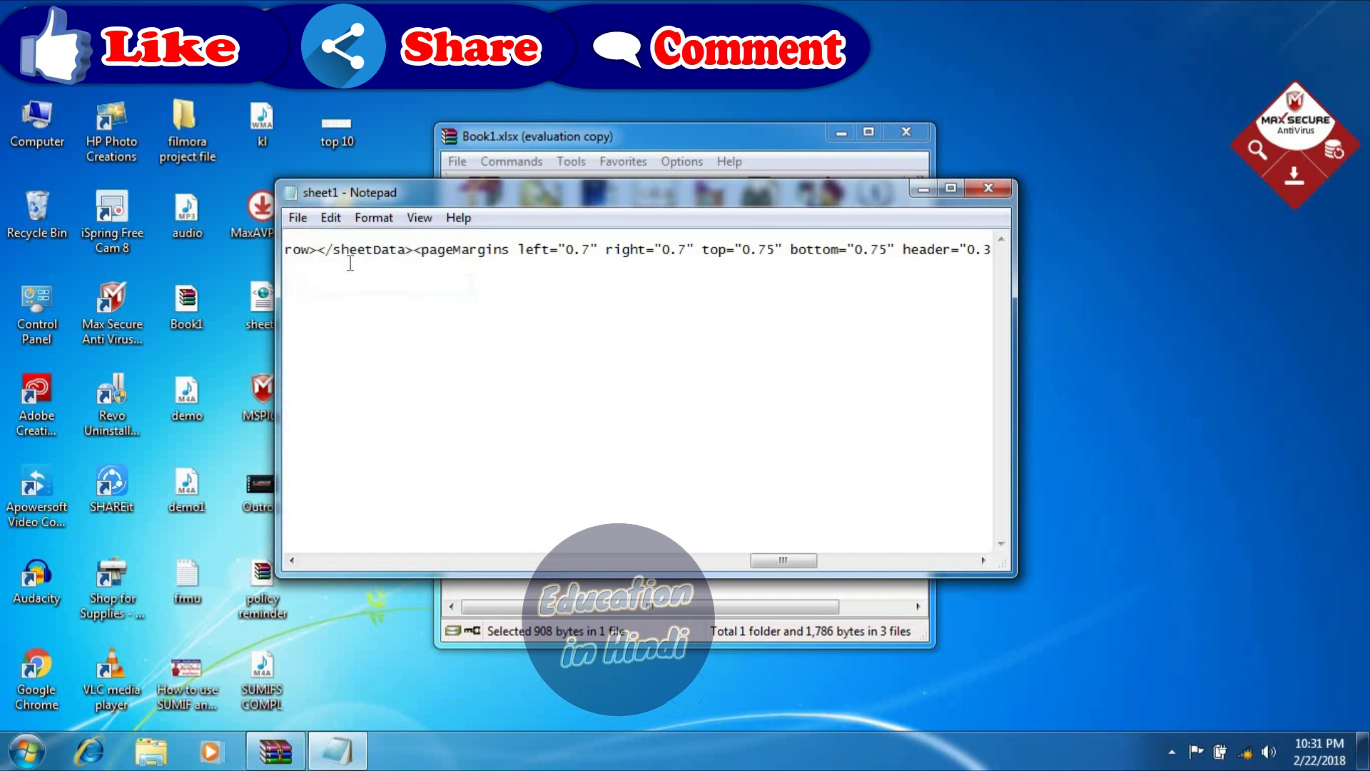
{"action": "left_click", "coordinate": [990, 188]}
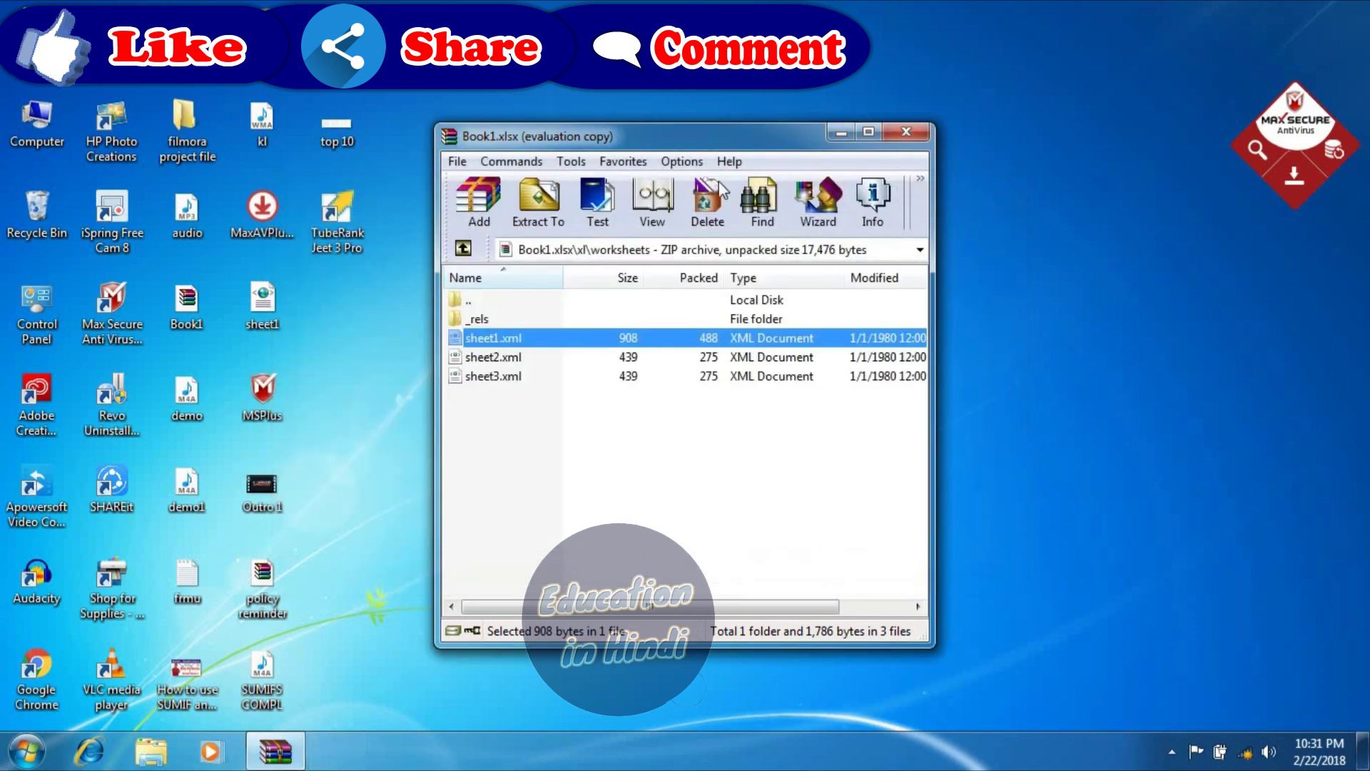
Drop the edited sheet1 into the archive's worksheets folder, confirm the update, and close WinRAR
{"action": "left_click_drag", "start_coordinate": [271, 302], "coordinate": [499, 380]}
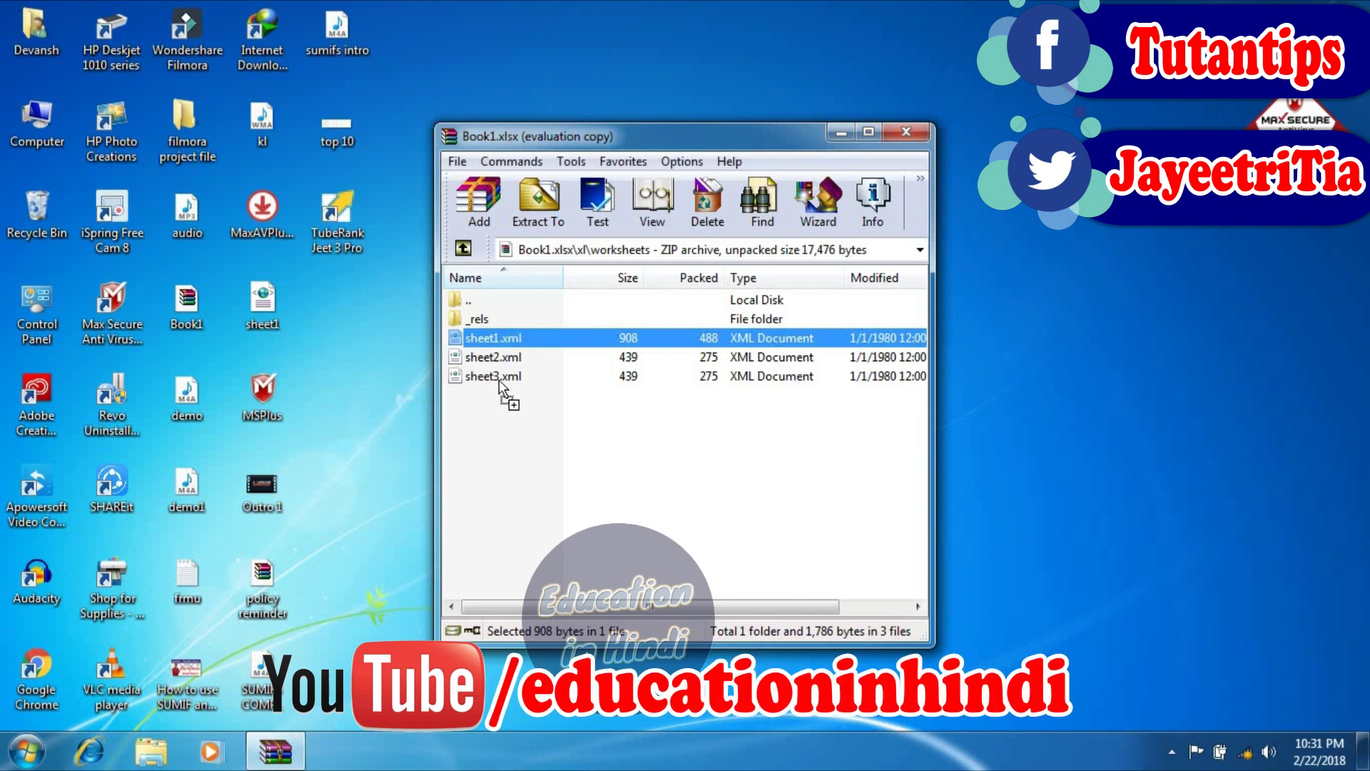
{"action": "left_click_drag", "start_coordinate": [499, 389], "coordinate": [500, 404]}
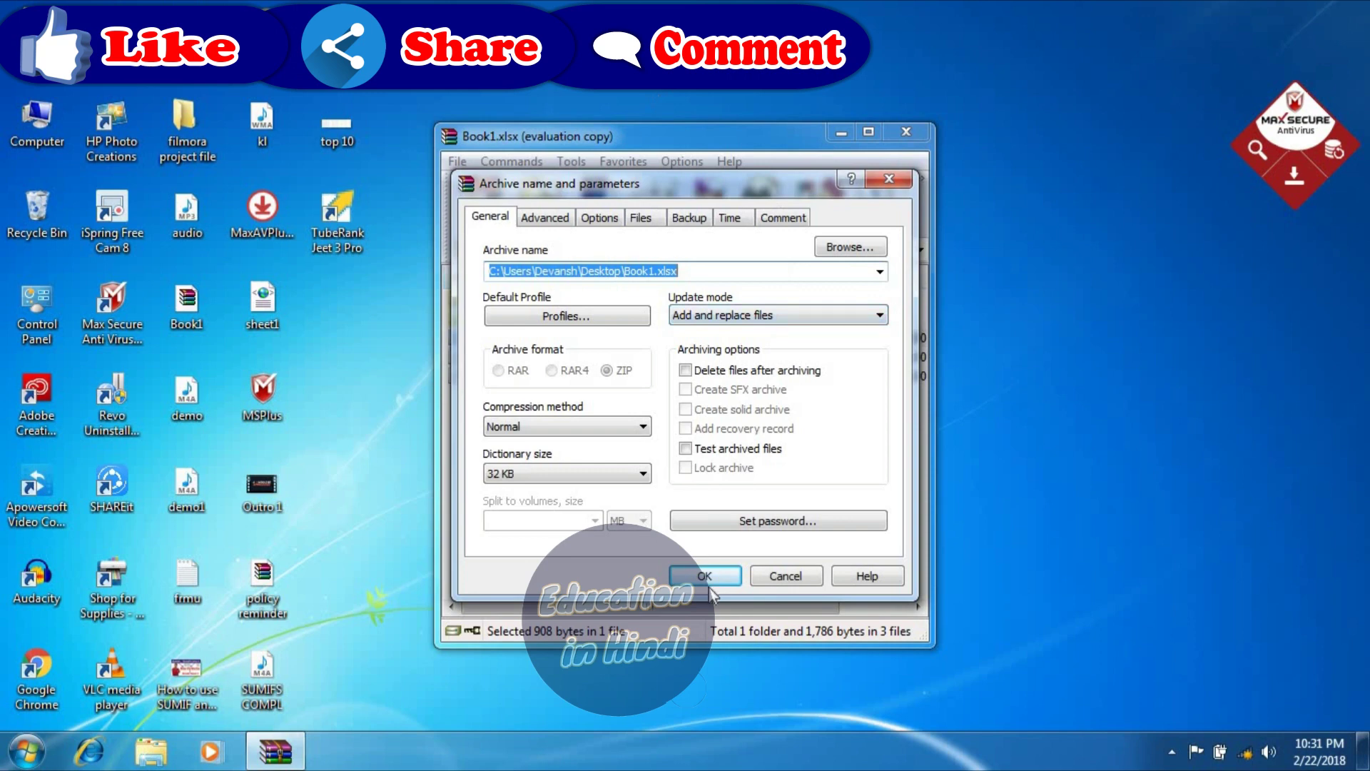
{"action": "left_click", "coordinate": [705, 576]}
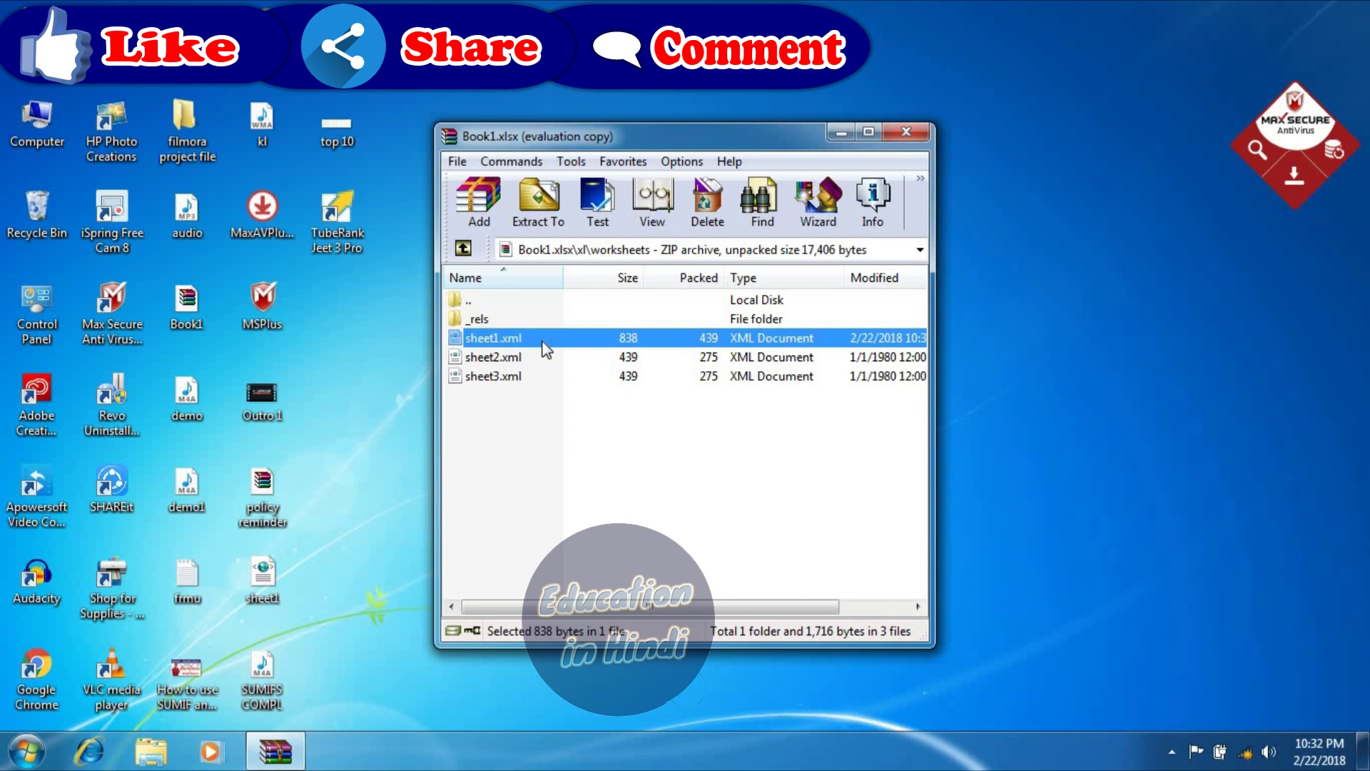
{"action": "left_click", "coordinate": [898, 135]}
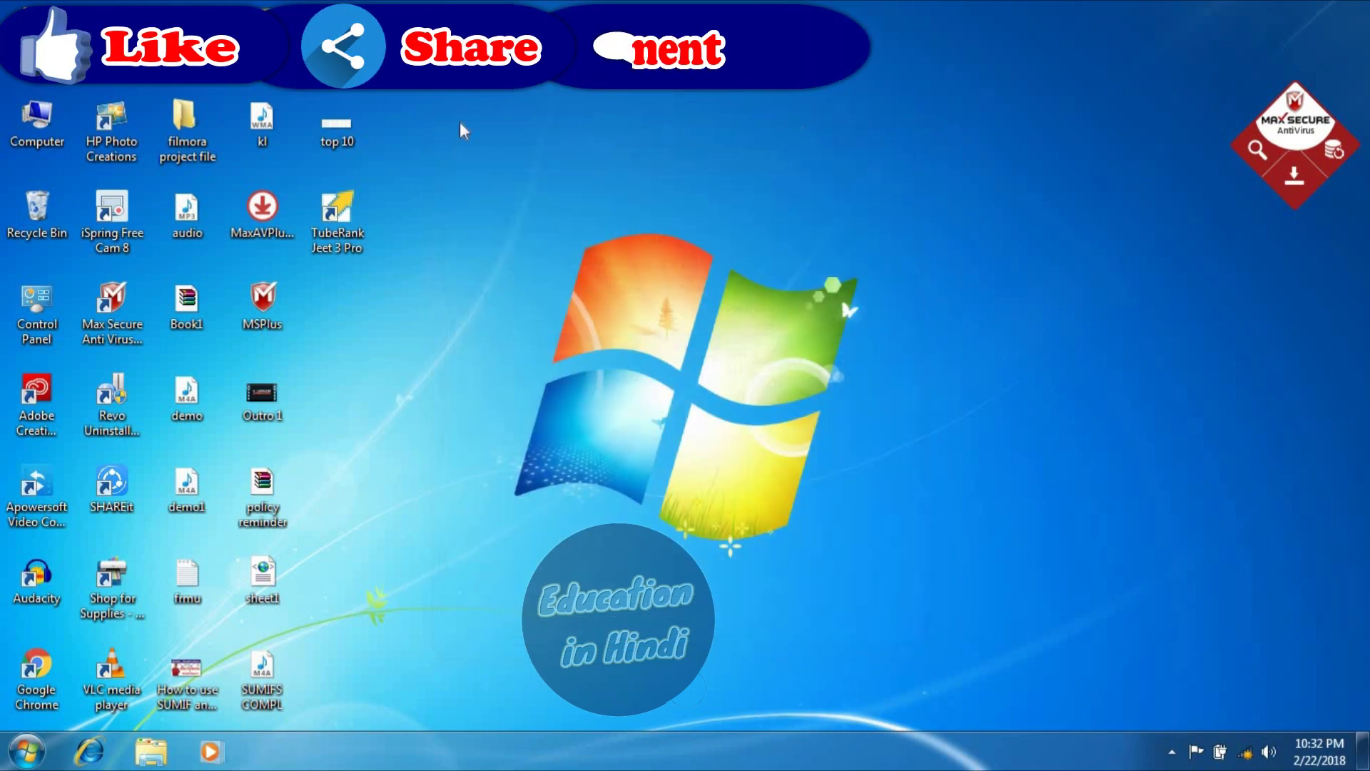
Change Book1.xlsx's opening program back to Microsoft Office Excel in its Properties
{"action": "right_click", "coordinate": [192, 306]}
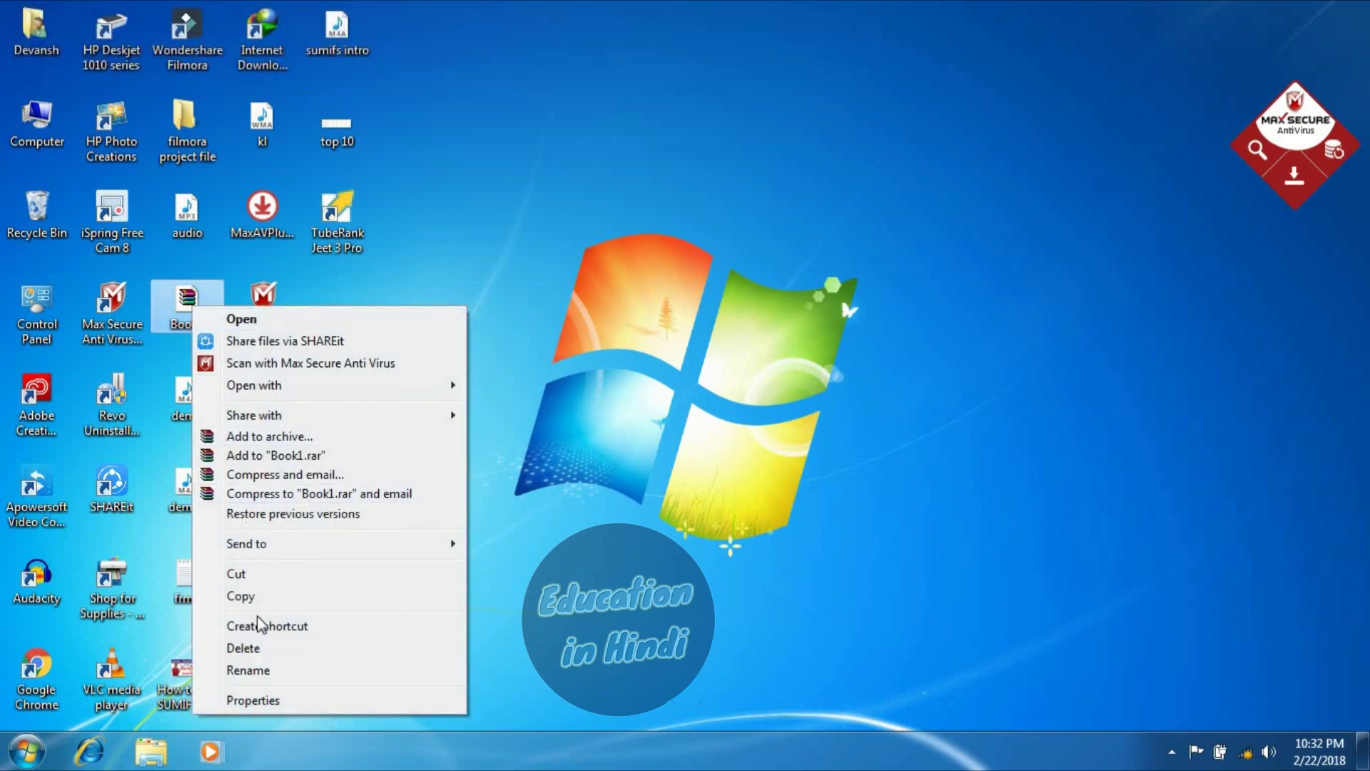
{"action": "left_click", "coordinate": [250, 700]}
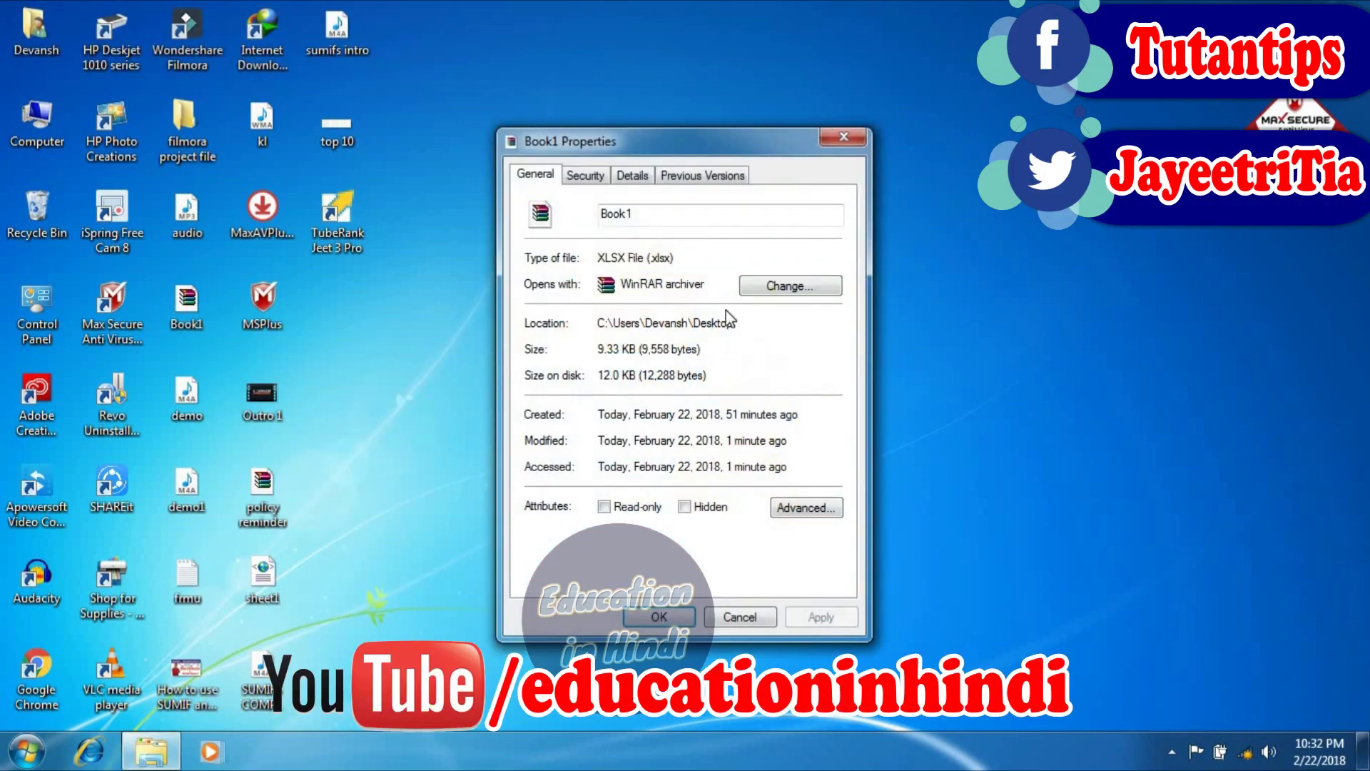
{"action": "left_click", "coordinate": [783, 285]}
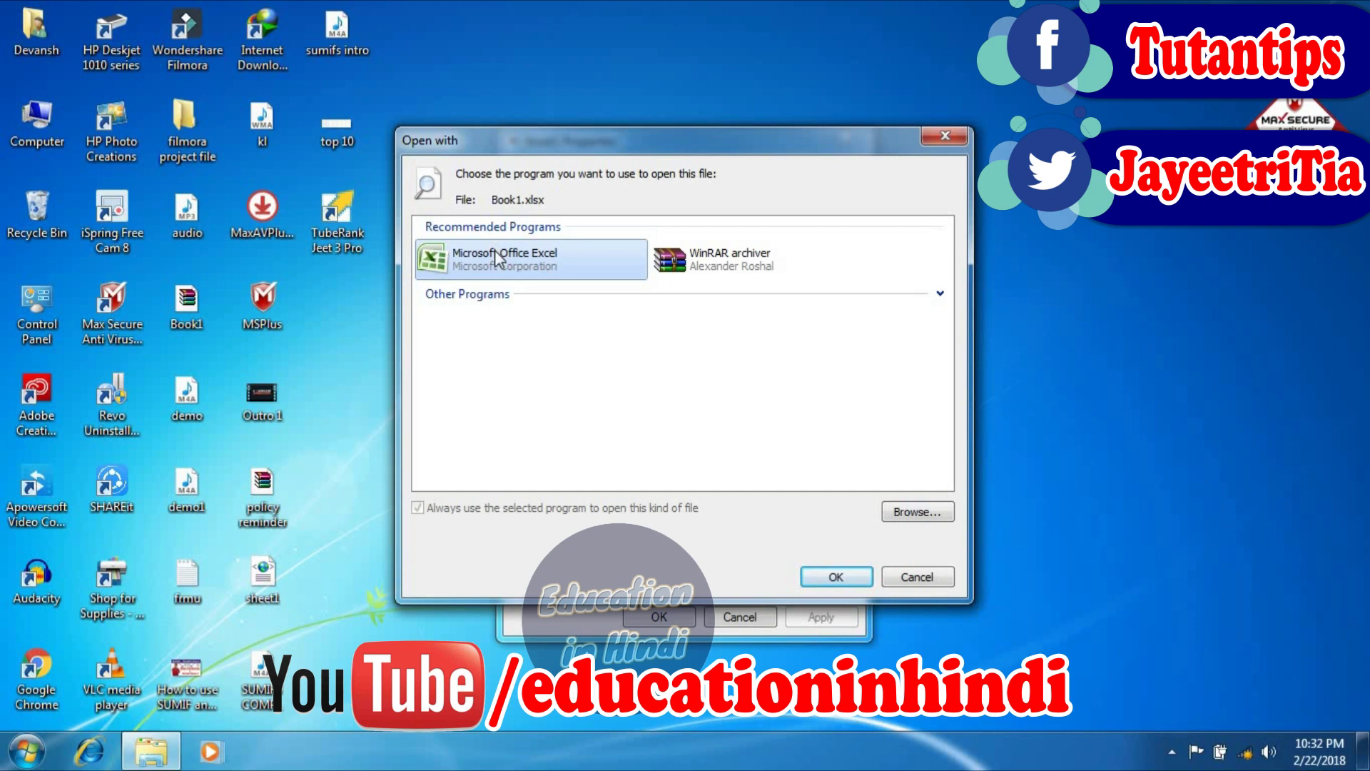
{"action": "left_click", "coordinate": [828, 577]}
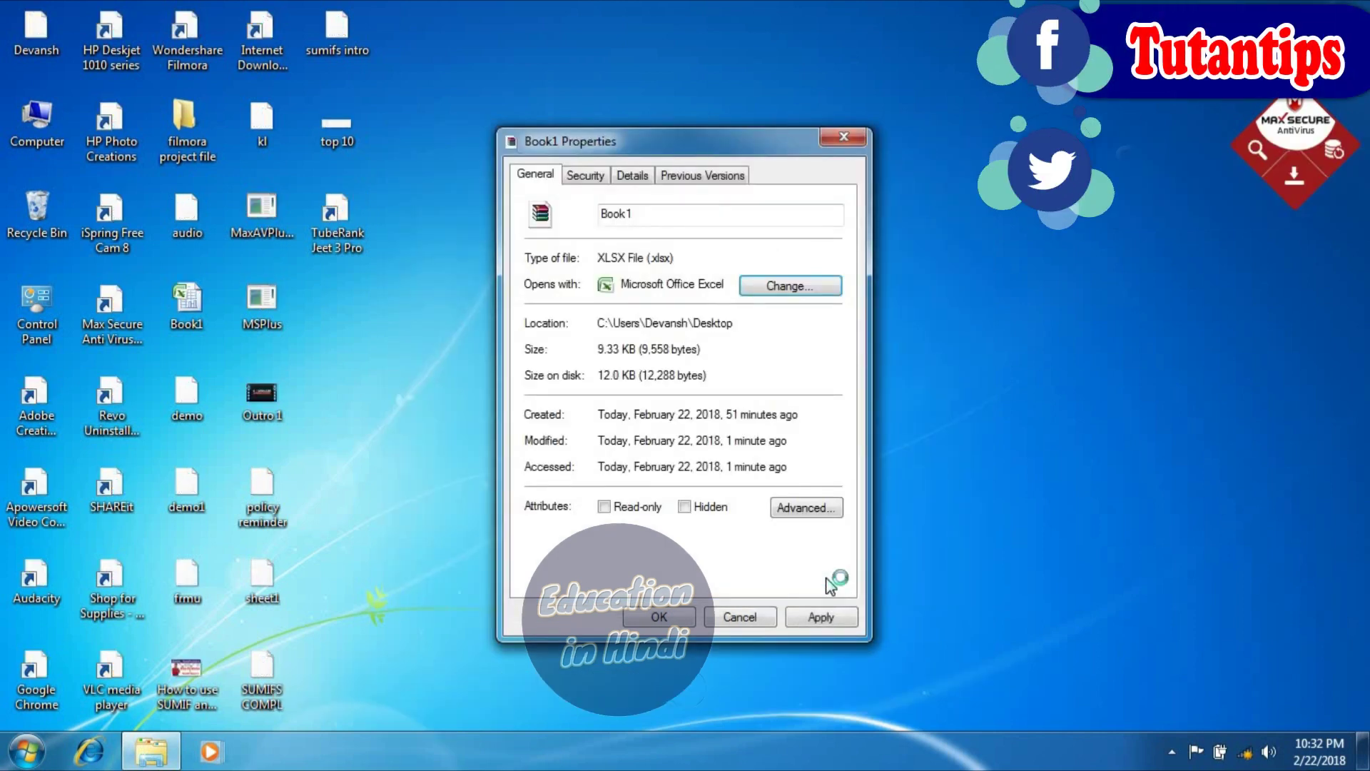
{"action": "left_click", "coordinate": [820, 615]}
{"action": "left_click", "coordinate": [658, 617]}
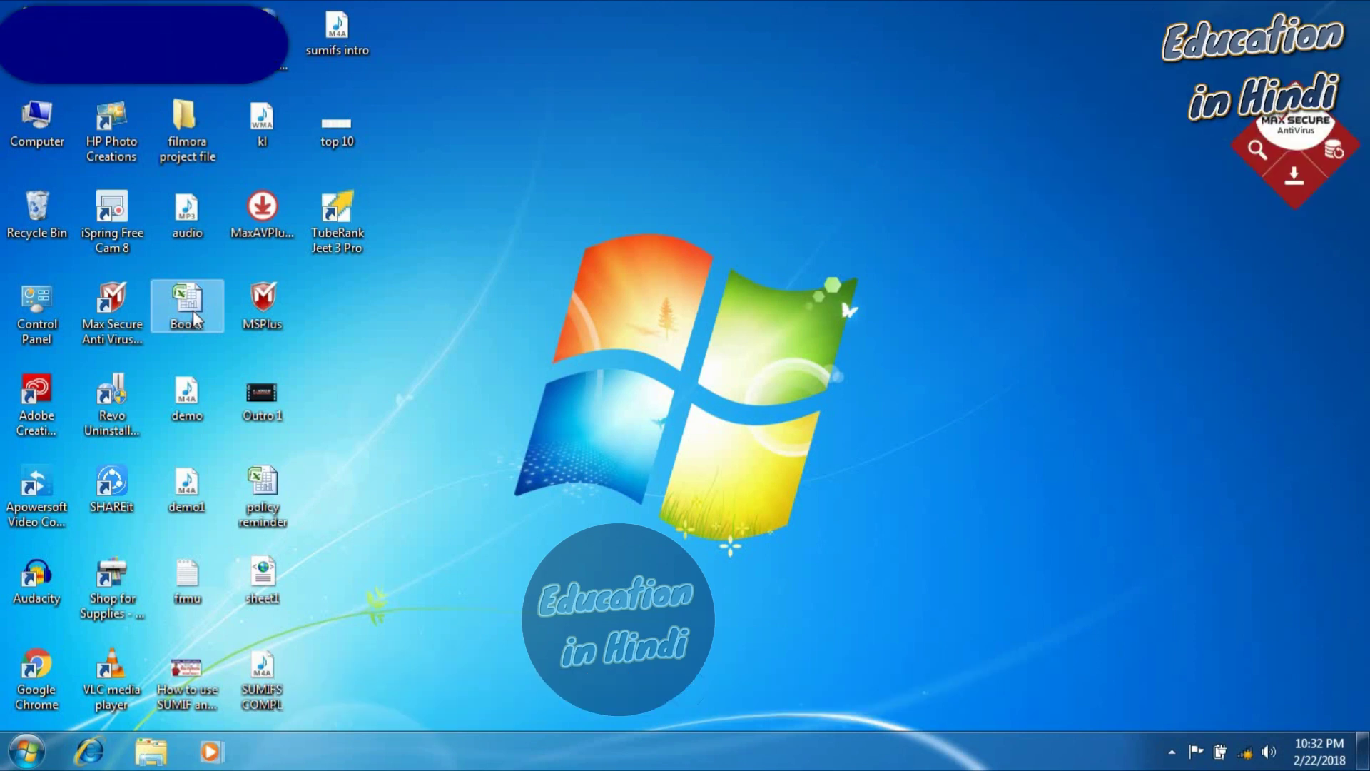
Reopen Book1 in Excel and enter 'dfg', 'fghfgl;' and 'ghfgl' into D2, E2 and F2
{"action": "double_click", "coordinate": [195, 314]}
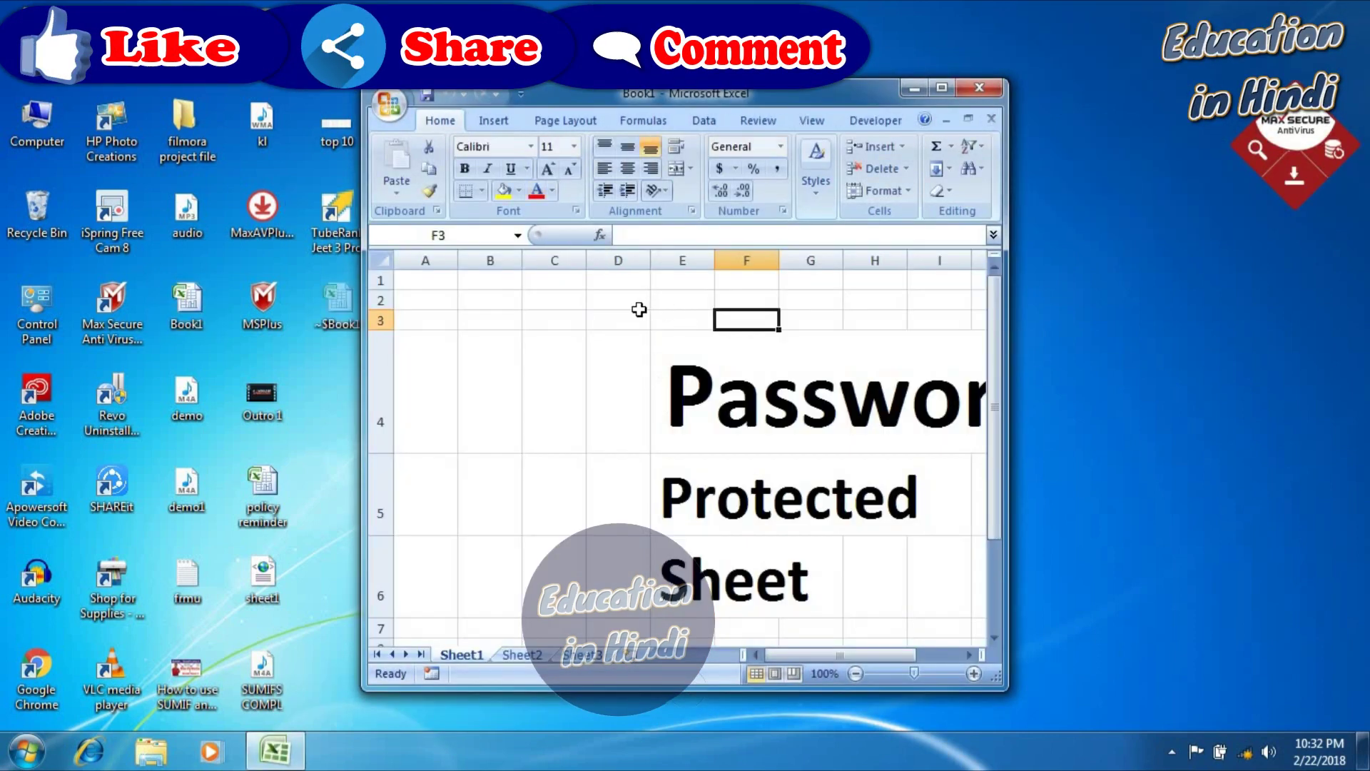
{"action": "left_click", "coordinate": [615, 300]}
{"action": "type", "text": "dfg"}
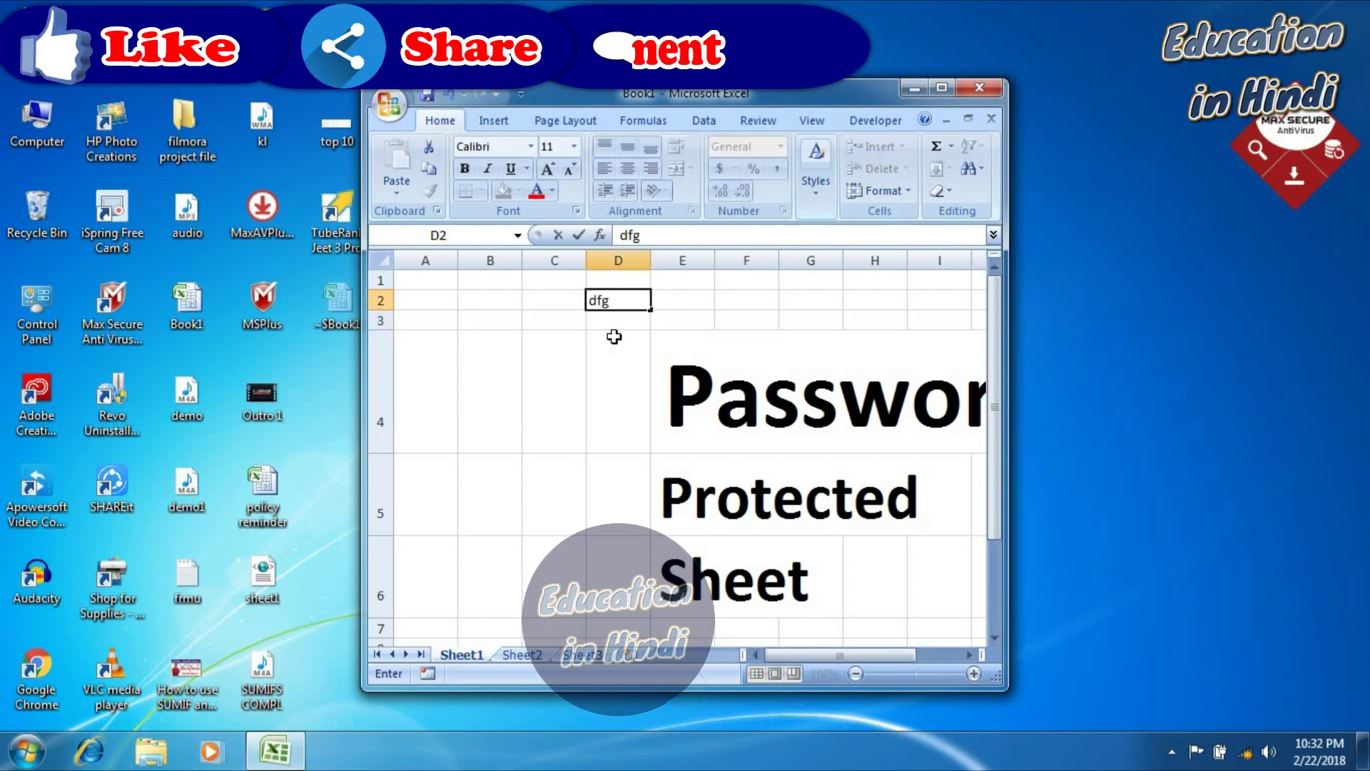
{"action": "key", "text": "Tab"}
{"action": "type", "text": "fghfgl;"}
{"action": "key", "text": "Tab"}
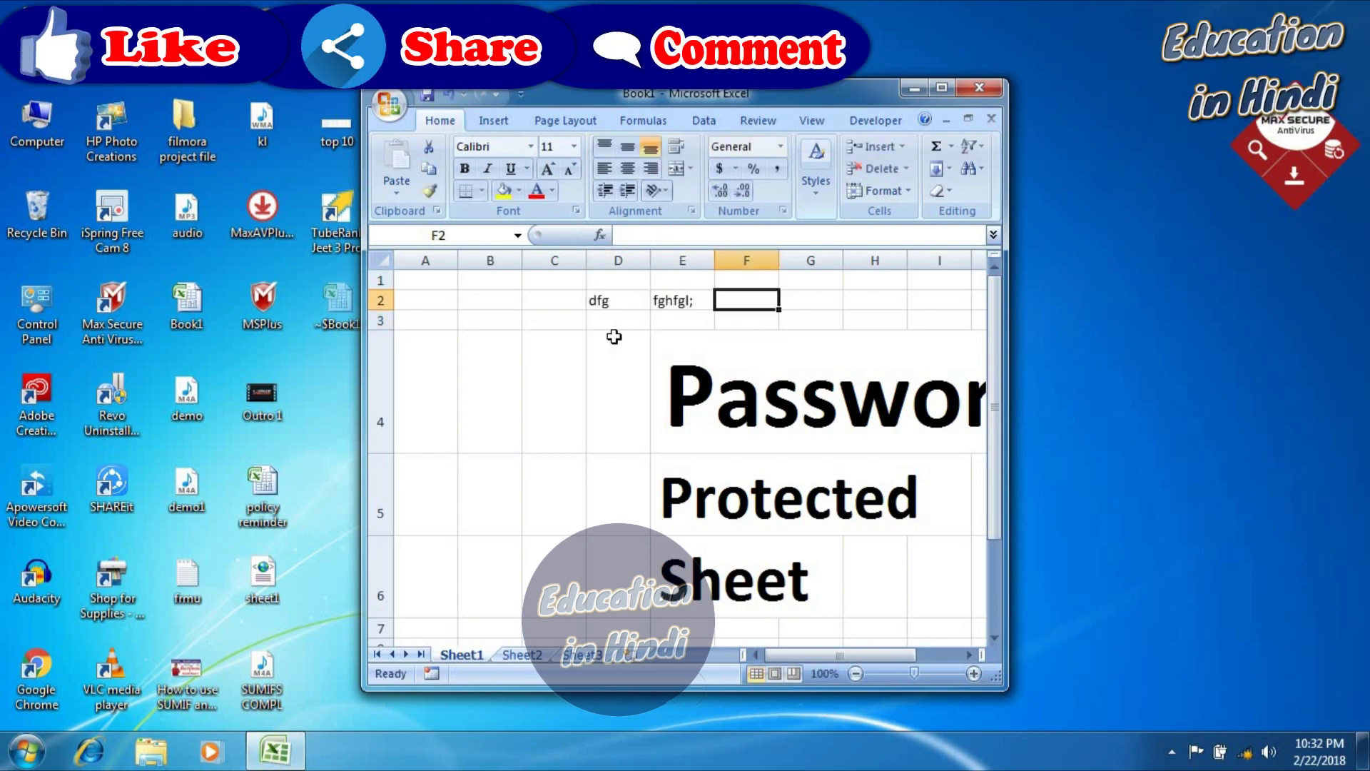
{"action": "type", "text": "ghfgl"}
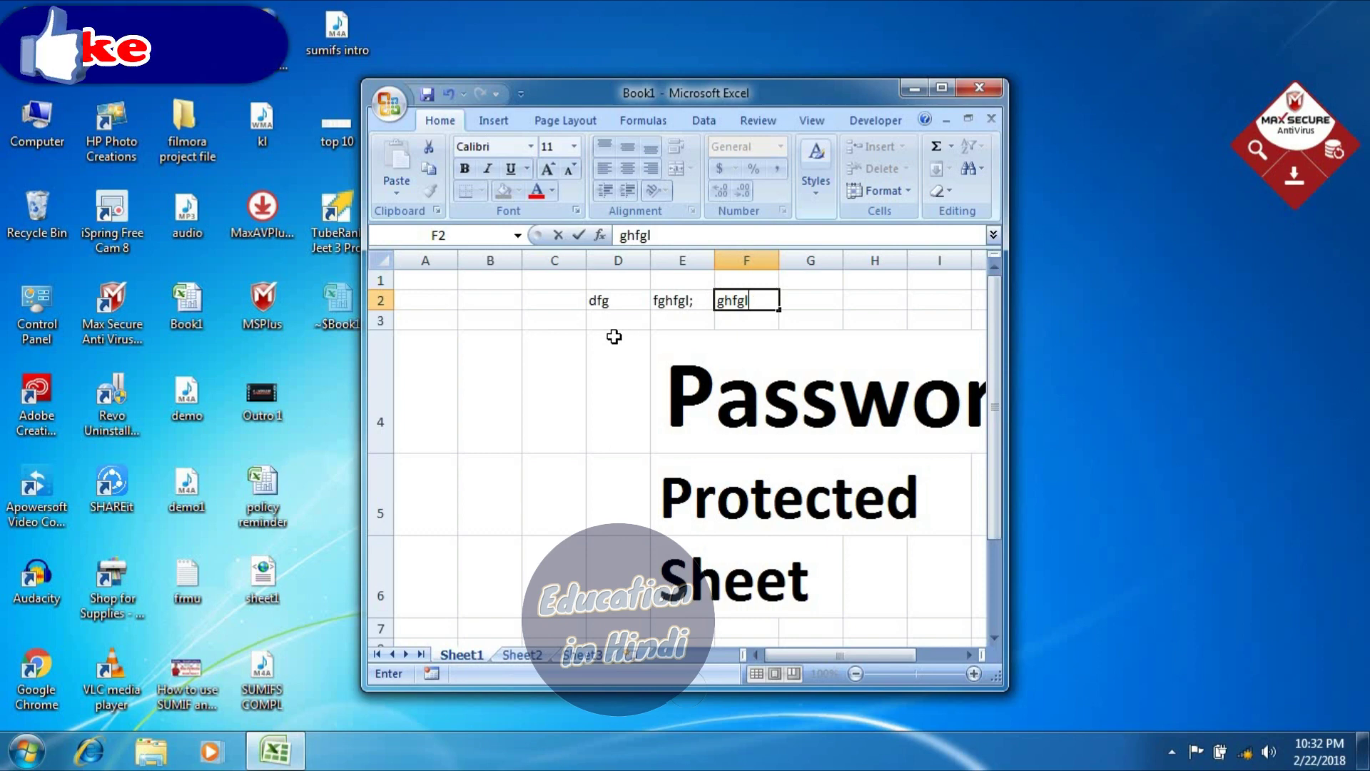